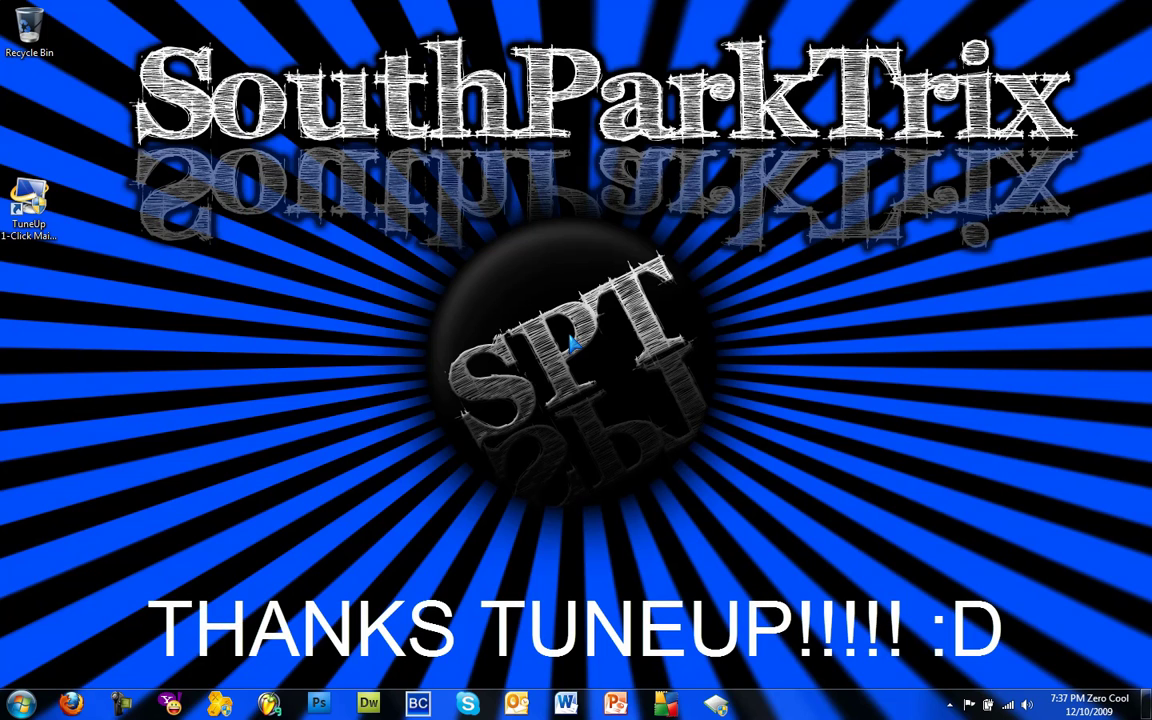
# Restore the browser and highlight the trial version heading and 30-day trial text on the TuneUp download page.
pyautogui.click(70, 703)
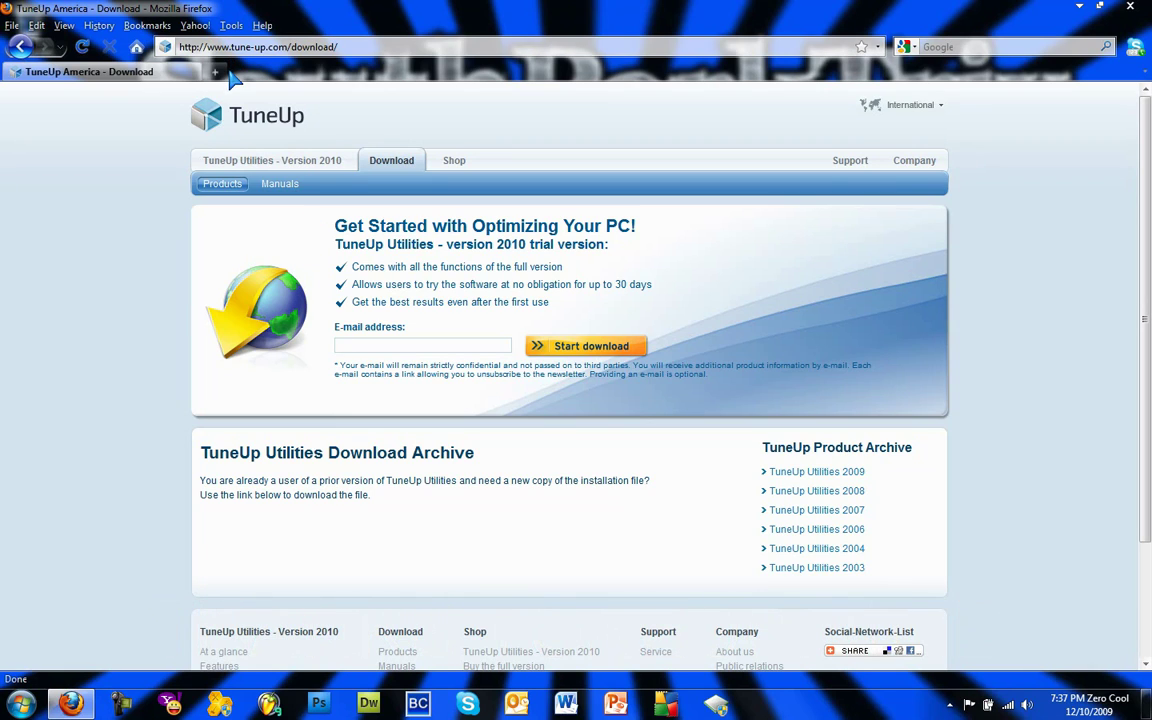
pyautogui.moveTo(492, 245); pyautogui.dragTo(640, 245)
pyautogui.click(605, 275)
pyautogui.moveTo(578, 292); pyautogui.dragTo(656, 293)
pyautogui.click(653, 294)
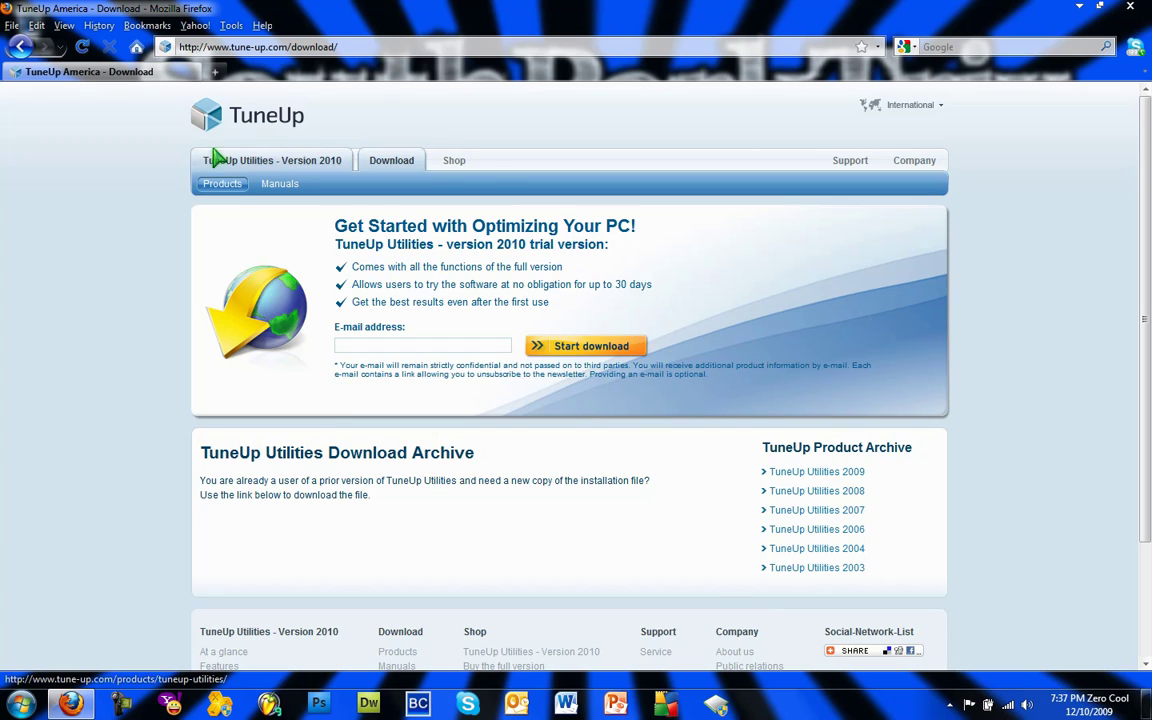
# View the TuneUp Utilities Version 2010 product page and the shop prices, then minimize the browser.
pyautogui.click(215, 162)
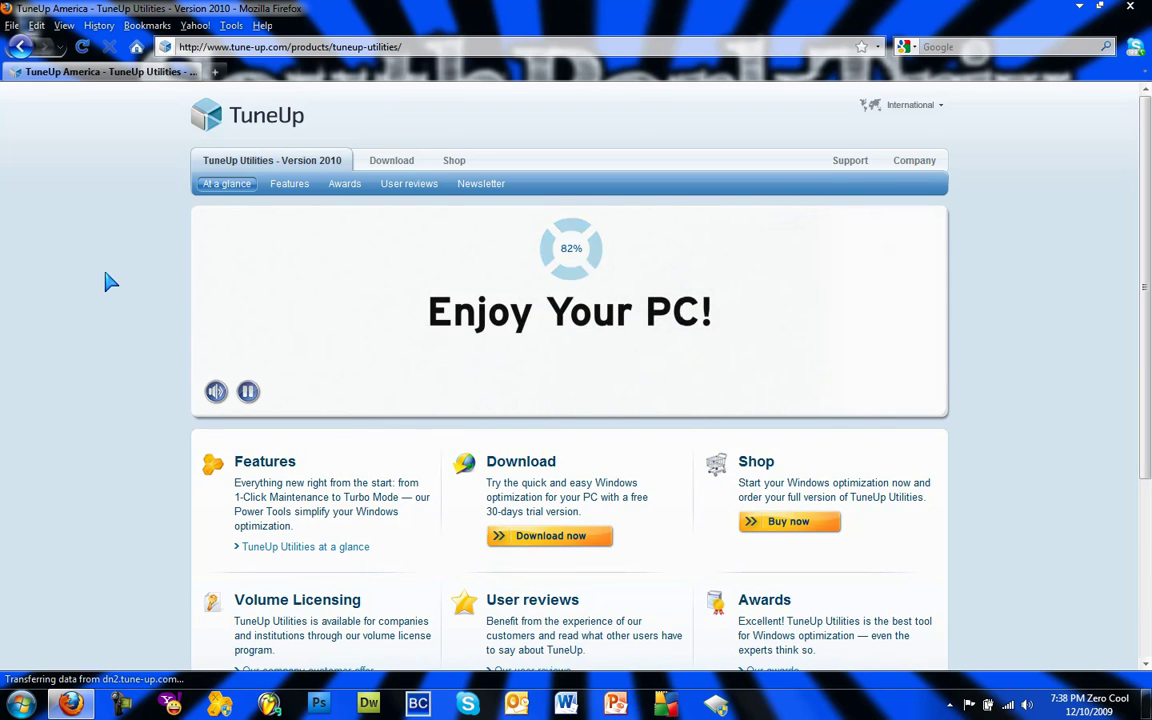
pyautogui.click(800, 525)
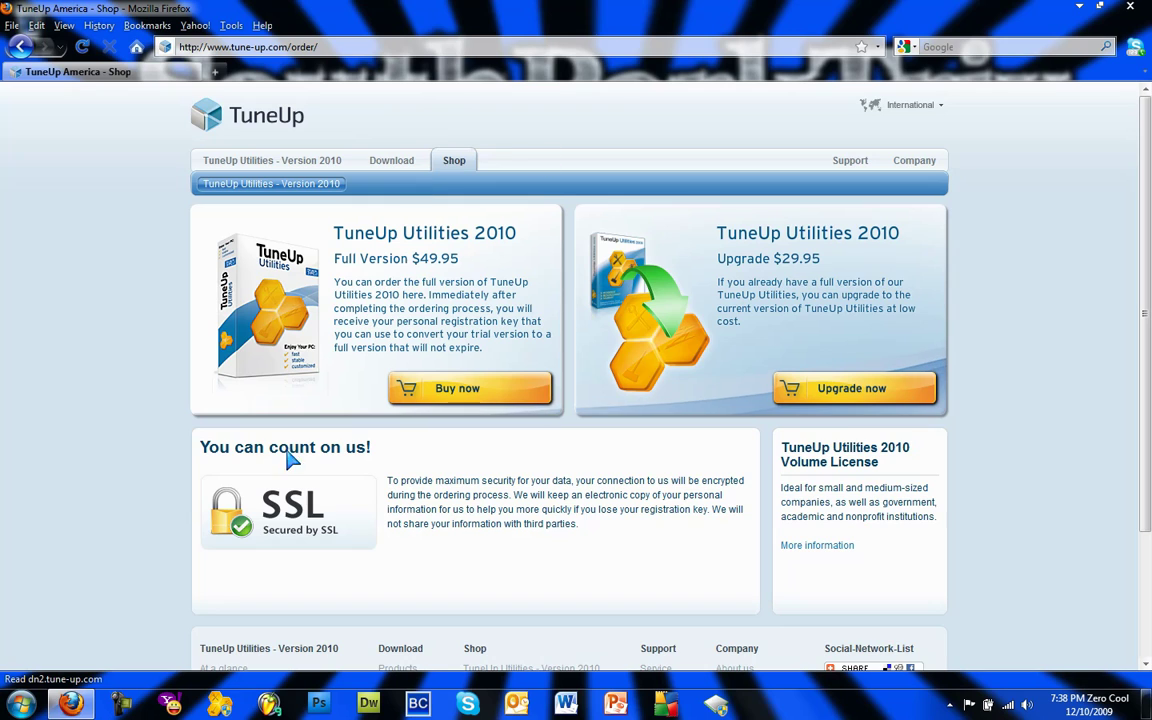
pyautogui.moveTo(70, 703)
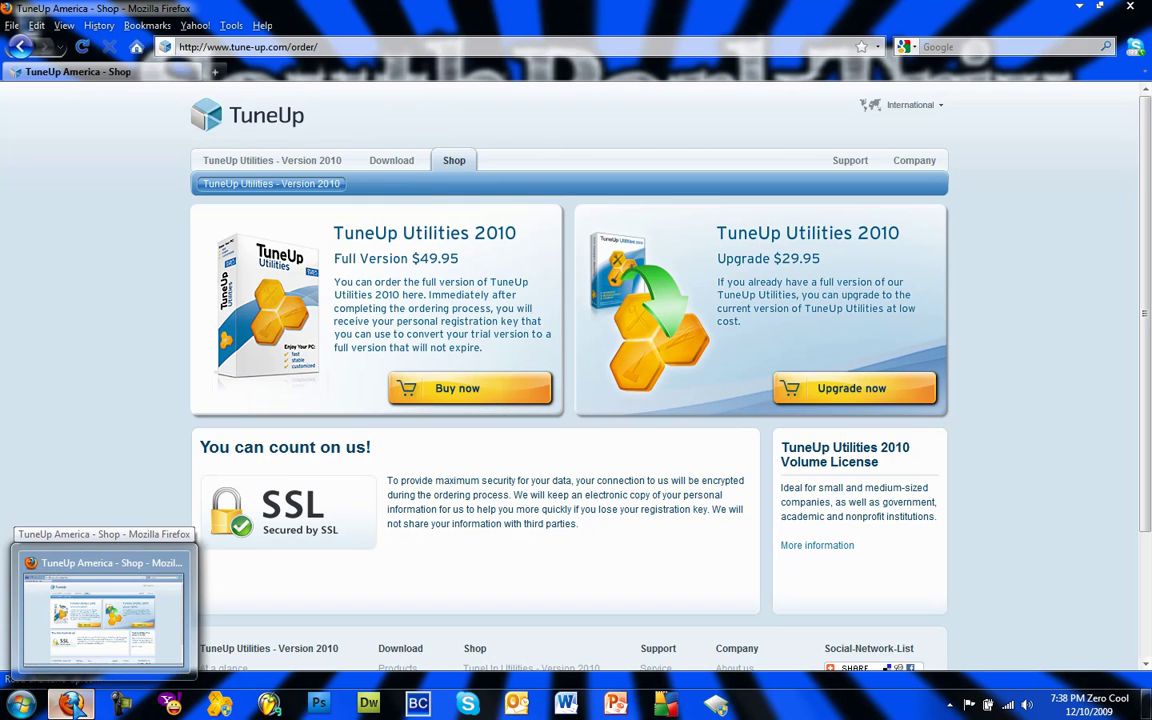
pyautogui.click(103, 612)
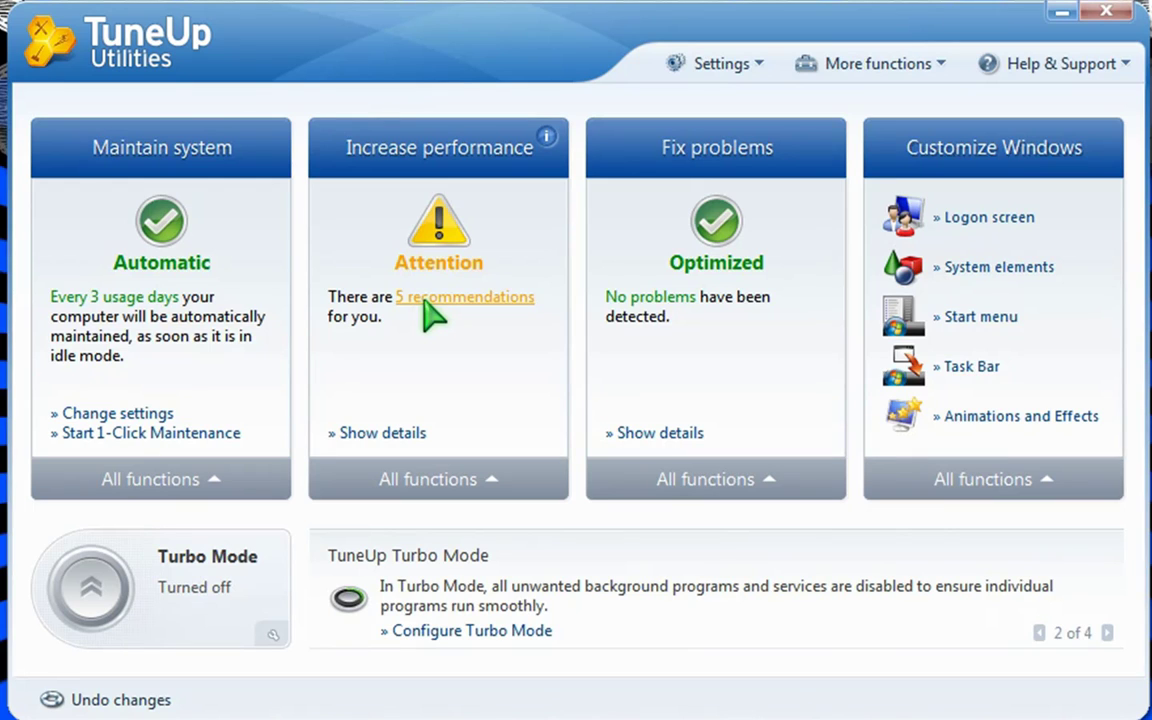
# Open the 5 recommendations, select 'Firefox: Installing an advertising filter' under System performance, and choose Install Adblock Plus.
pyautogui.click(424, 300)
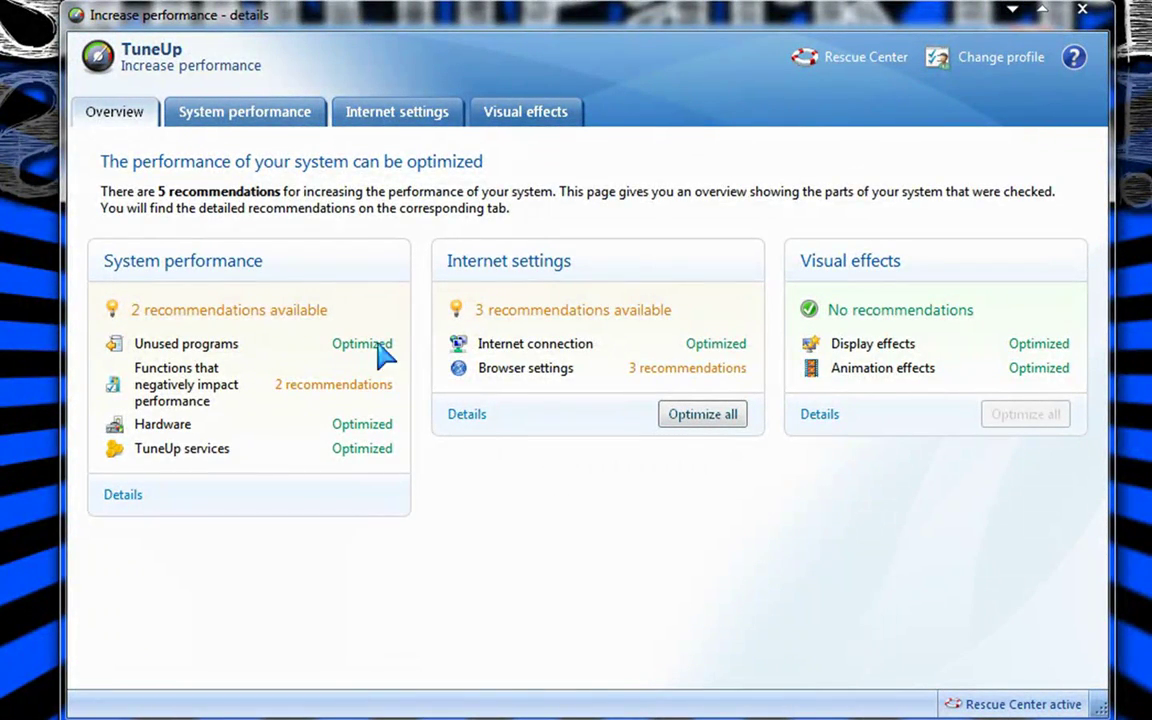
pyautogui.click(203, 314)
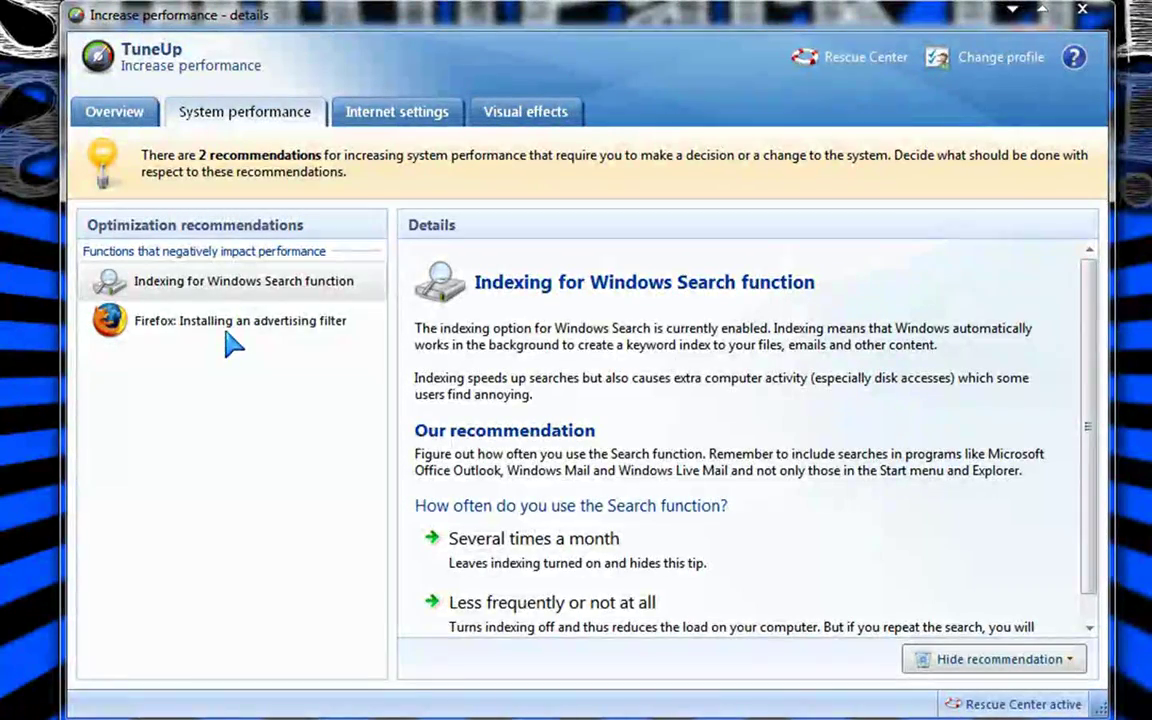
pyautogui.click(145, 330)
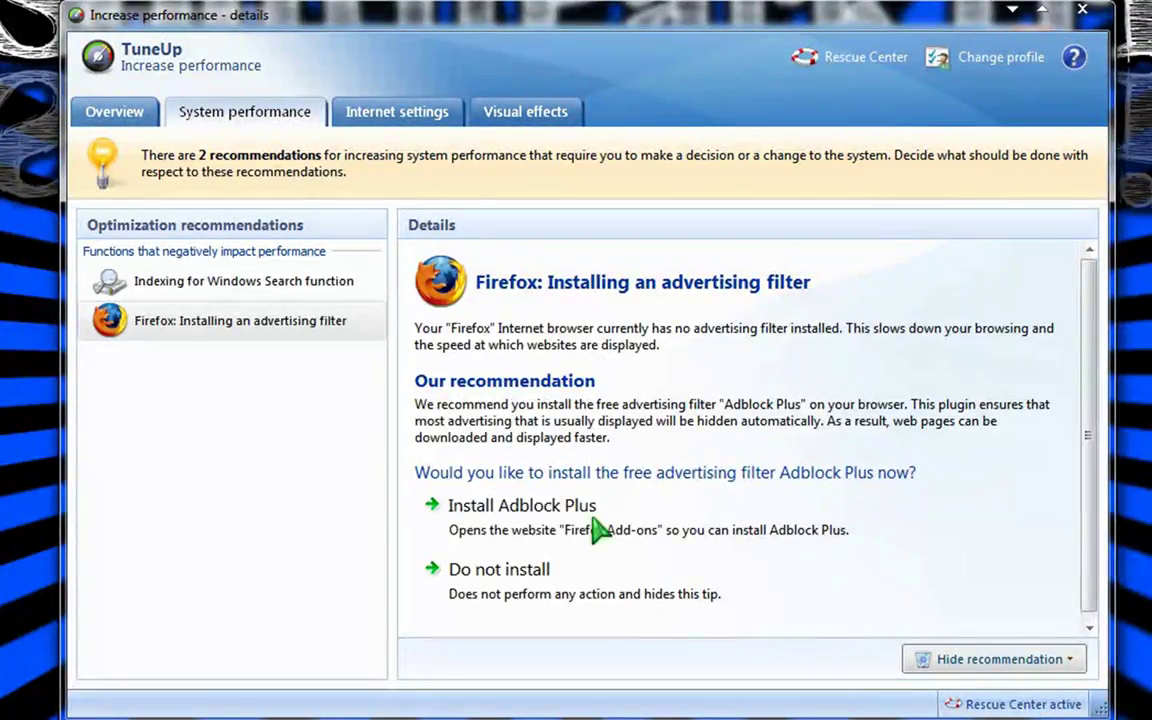
pyautogui.click(516, 524)
# Add Adblock Plus 1.1.1 to Firefox with Install Now, then restart Firefox to finish.
pyautogui.click(673, 437)
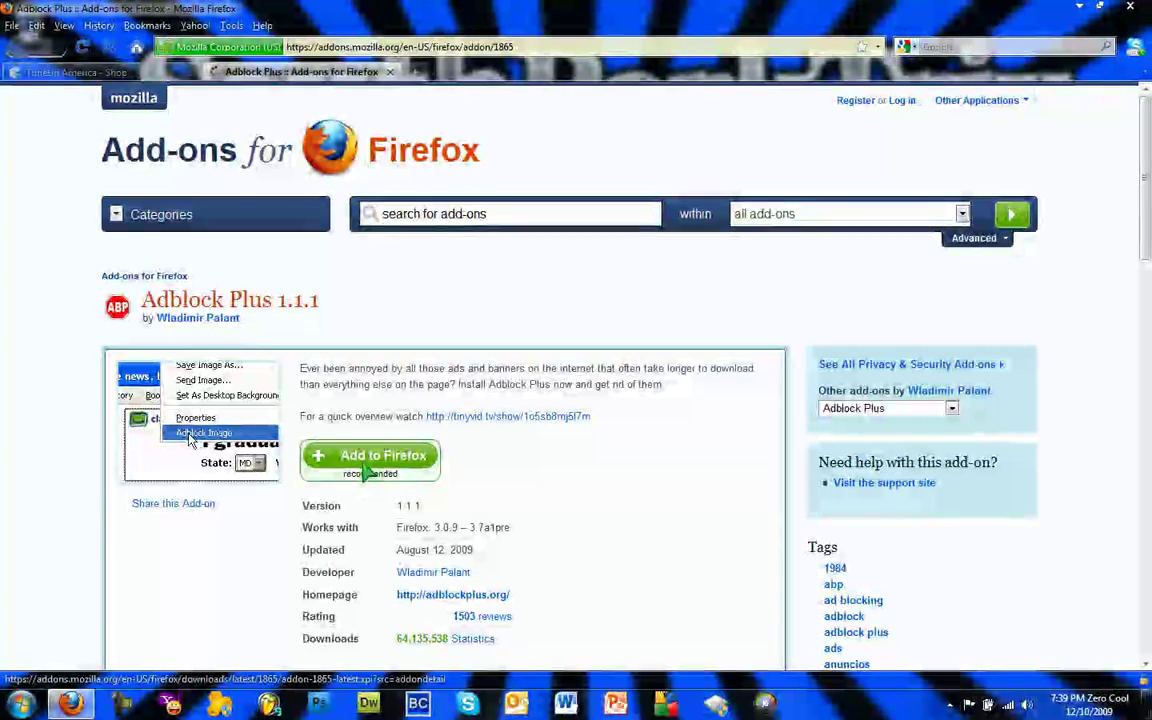
pyautogui.click(364, 466)
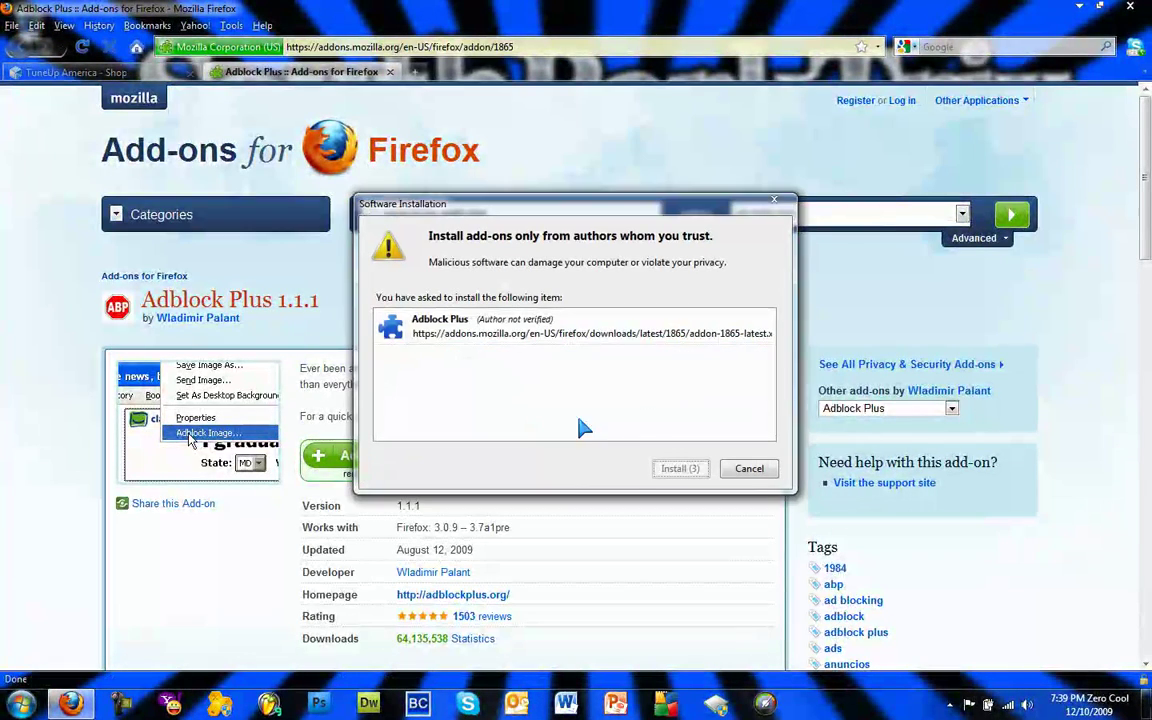
pyautogui.click(682, 469)
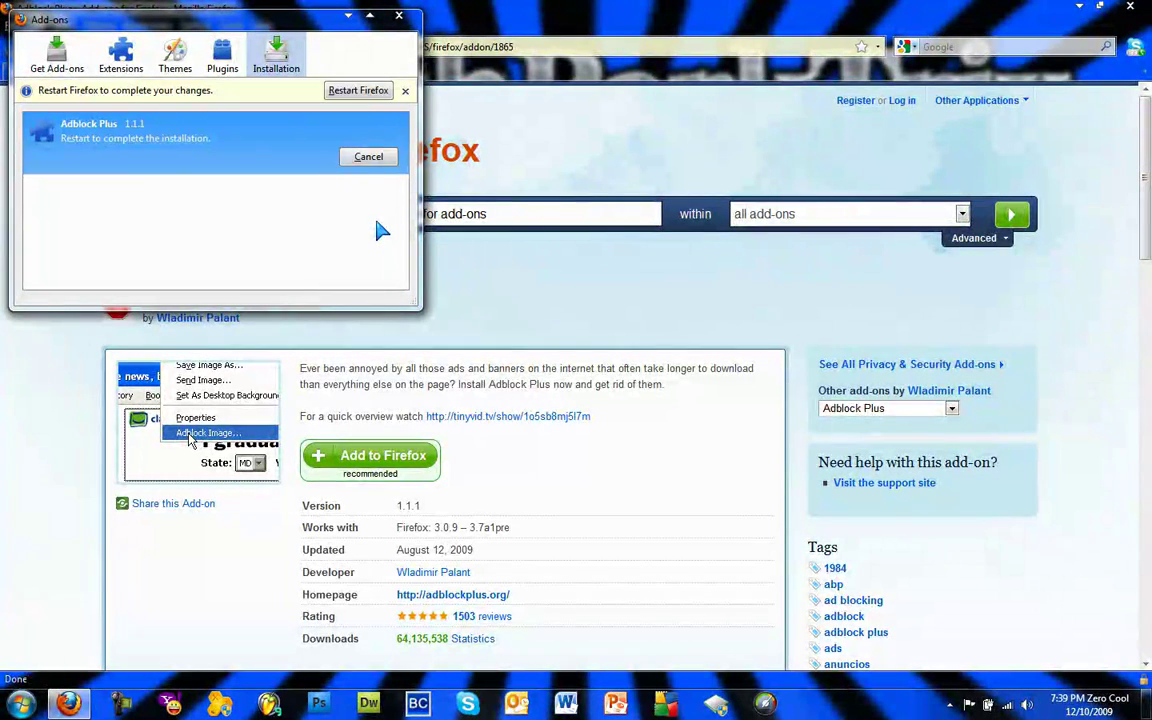
pyautogui.click(359, 92)
pyautogui.click(186, 195)
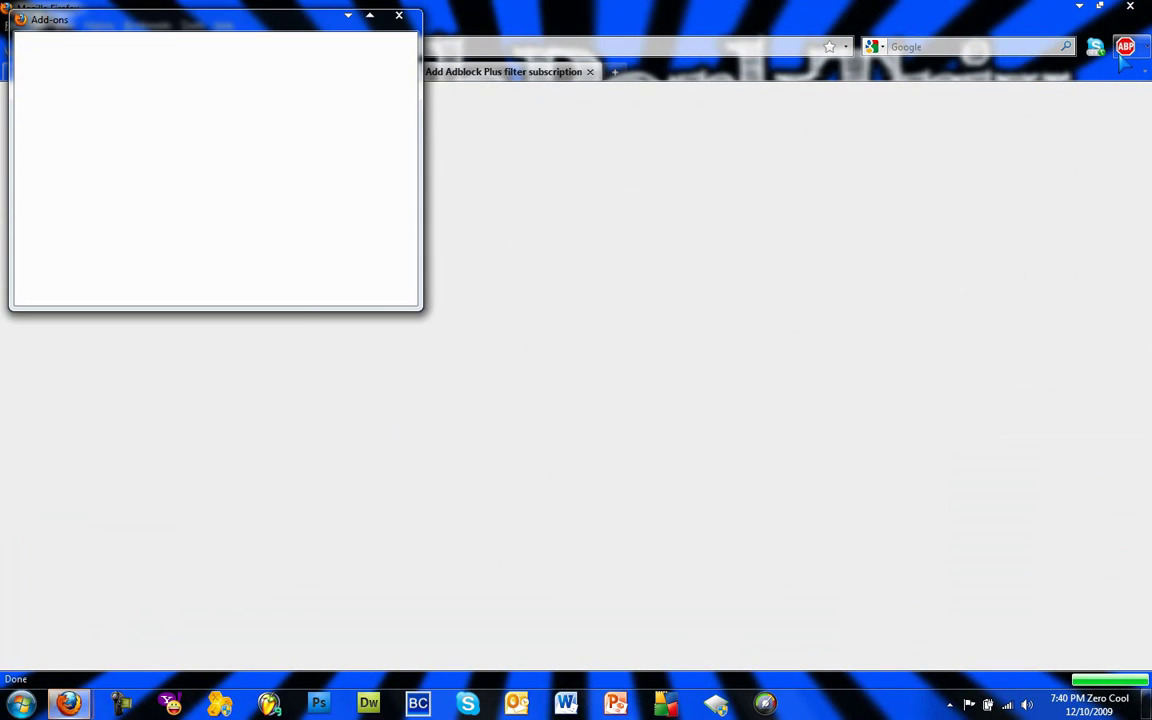
# Close the Add-ons window and quit Firefox without saving tabs.
pyautogui.click(403, 18)
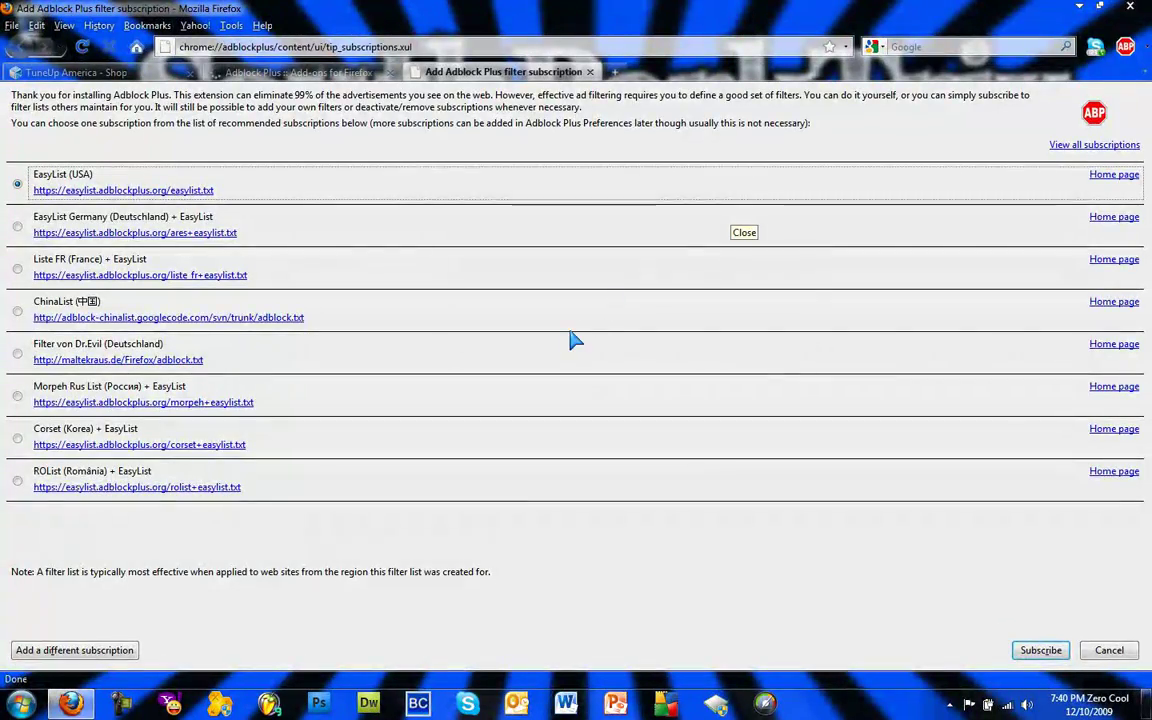
pyautogui.click(1129, 7)
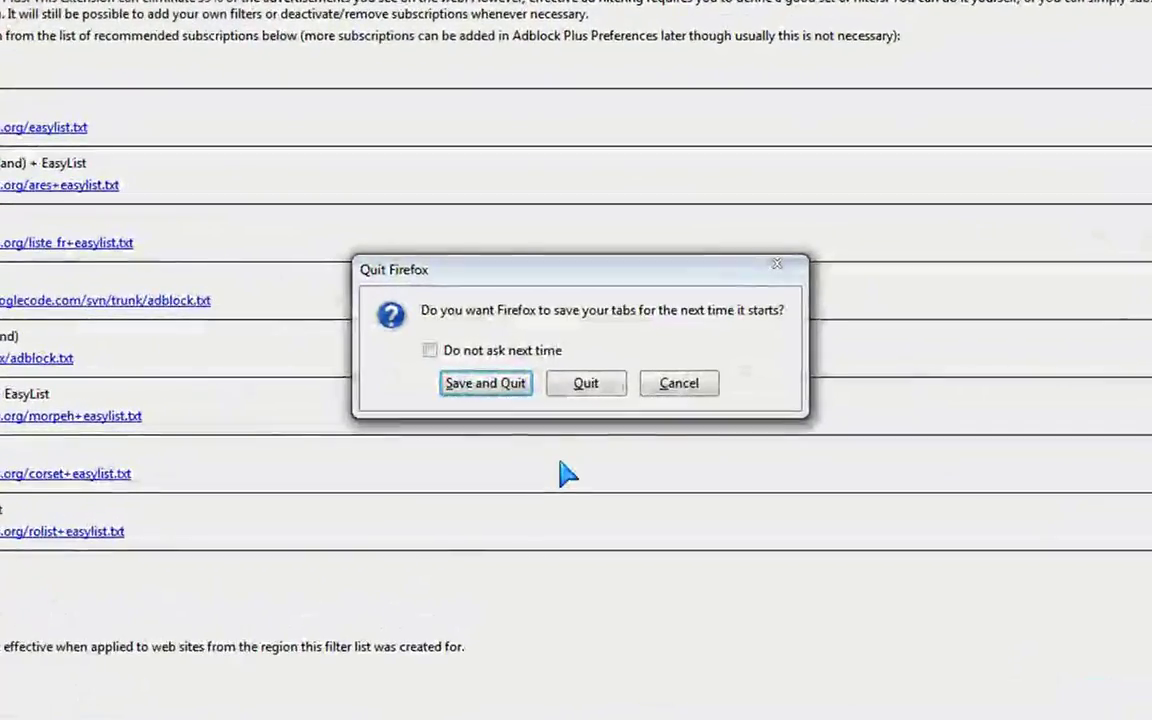
pyautogui.click(583, 381)
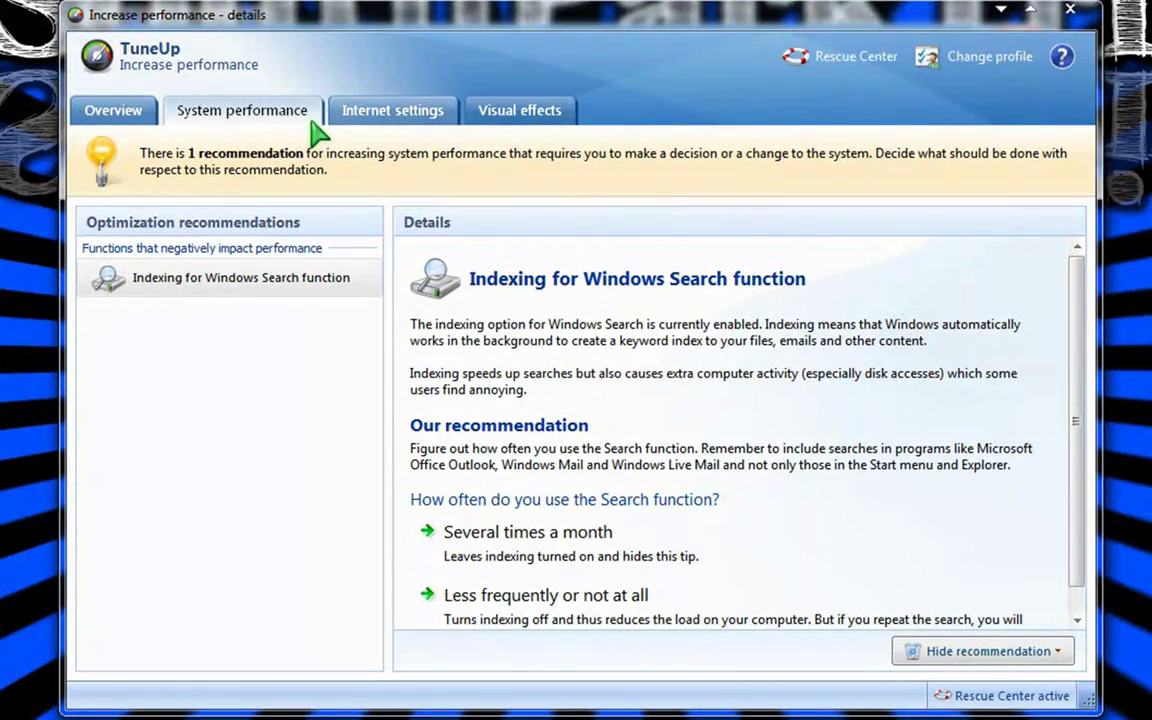
# Keep Windows Search indexing on with 'Several times a month', then review the Internet settings and Visual effects recommendations.
pyautogui.click(352, 118)
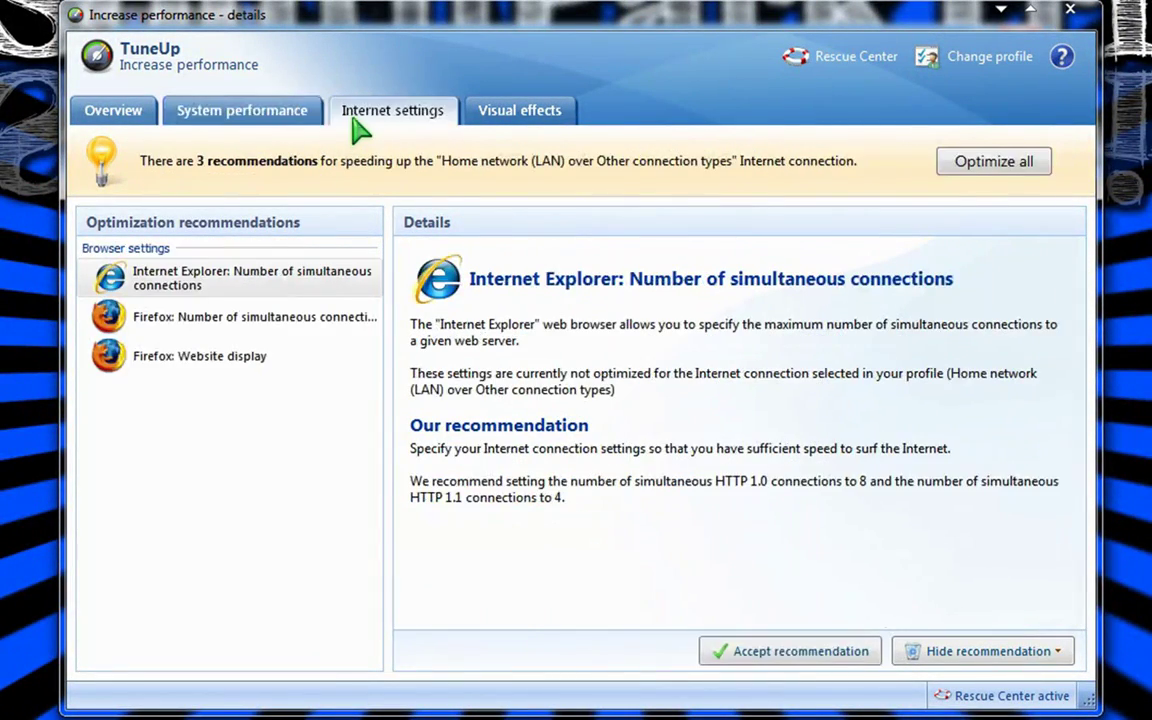
pyautogui.click(276, 117)
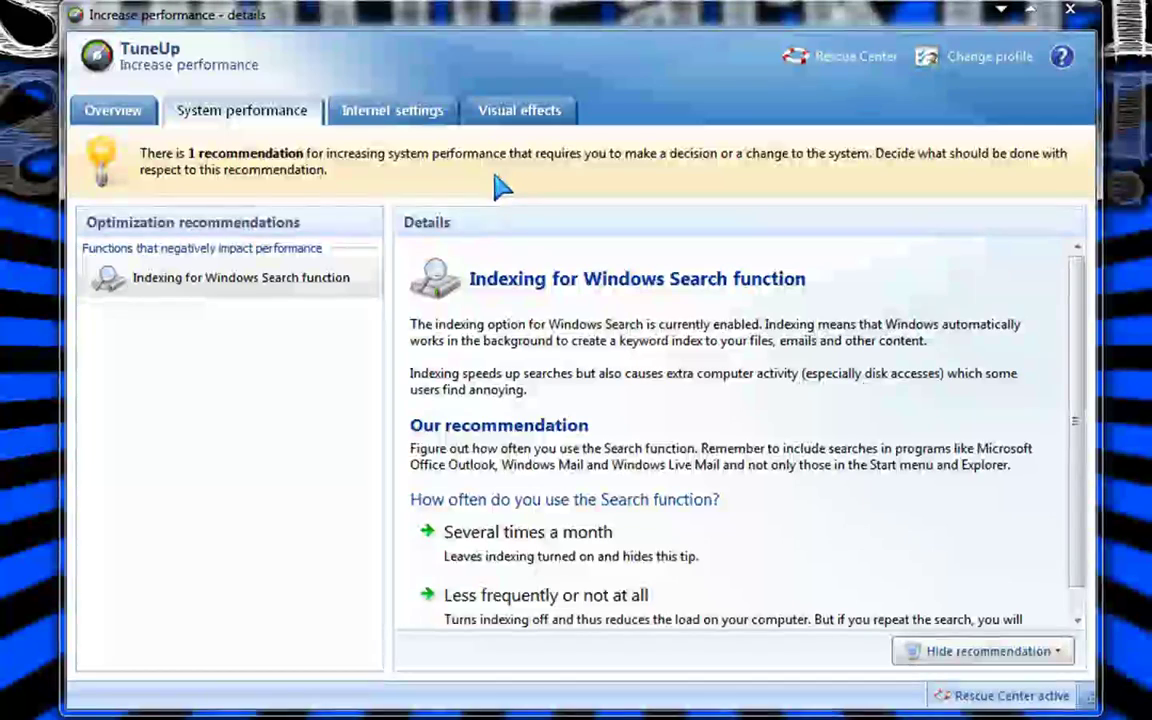
pyautogui.click(130, 277)
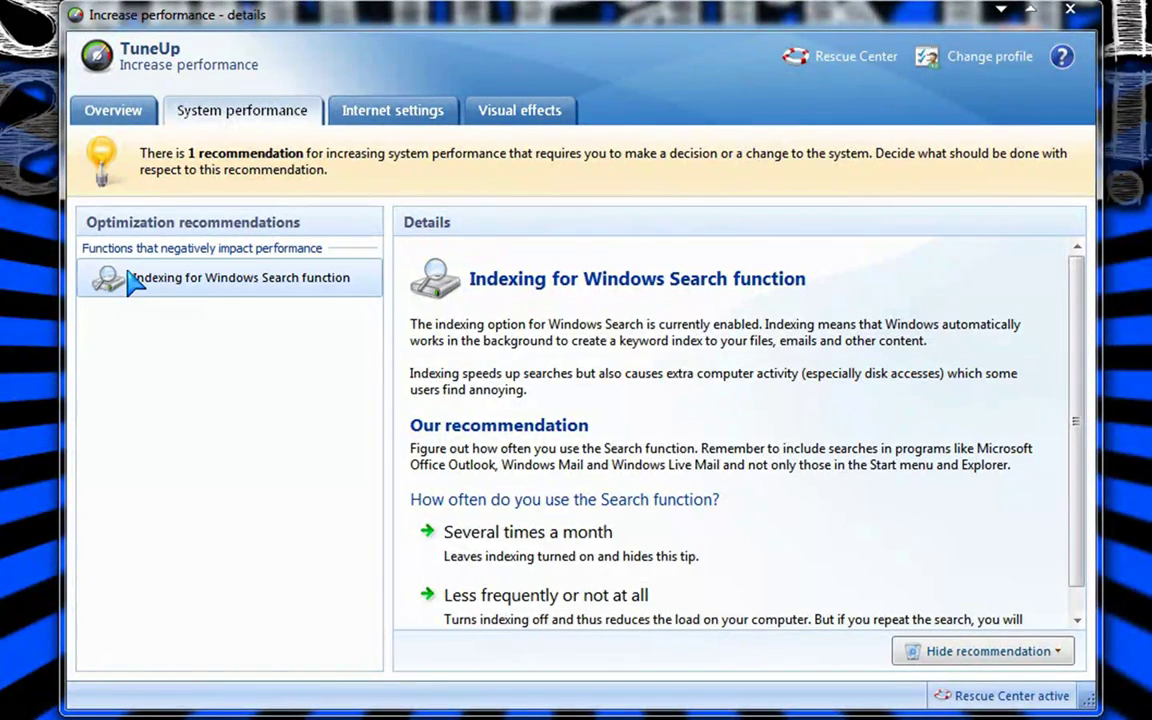
pyautogui.click(514, 545)
pyautogui.click(400, 117)
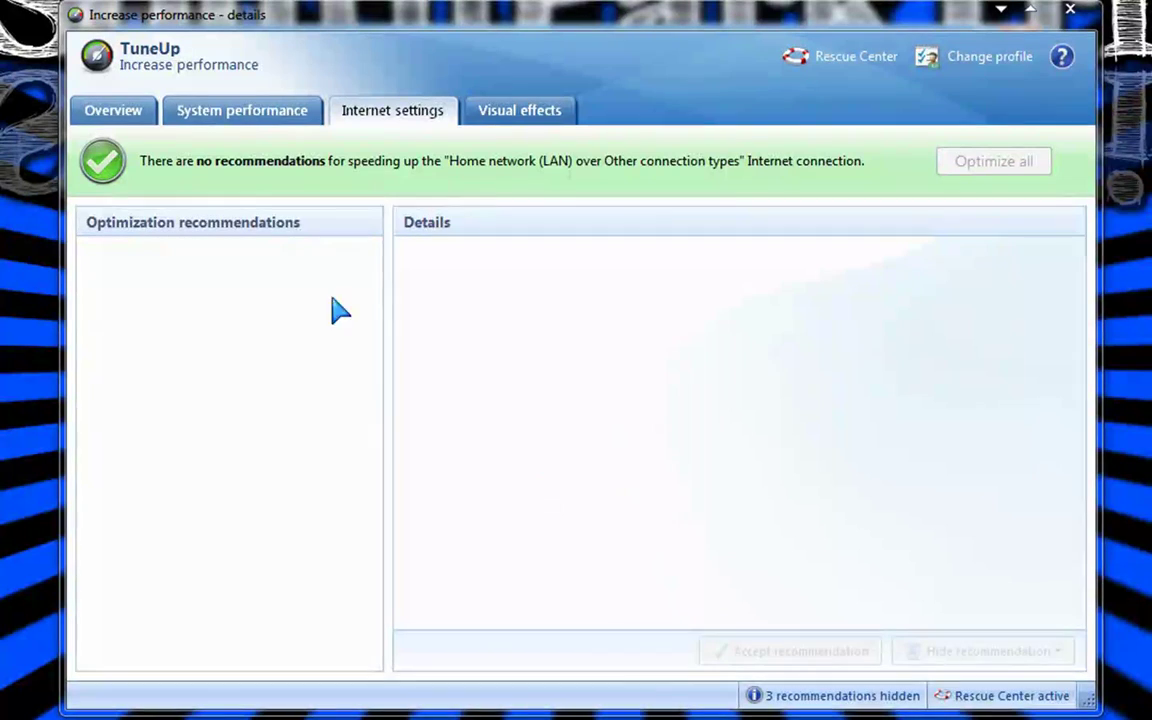
pyautogui.click(507, 118)
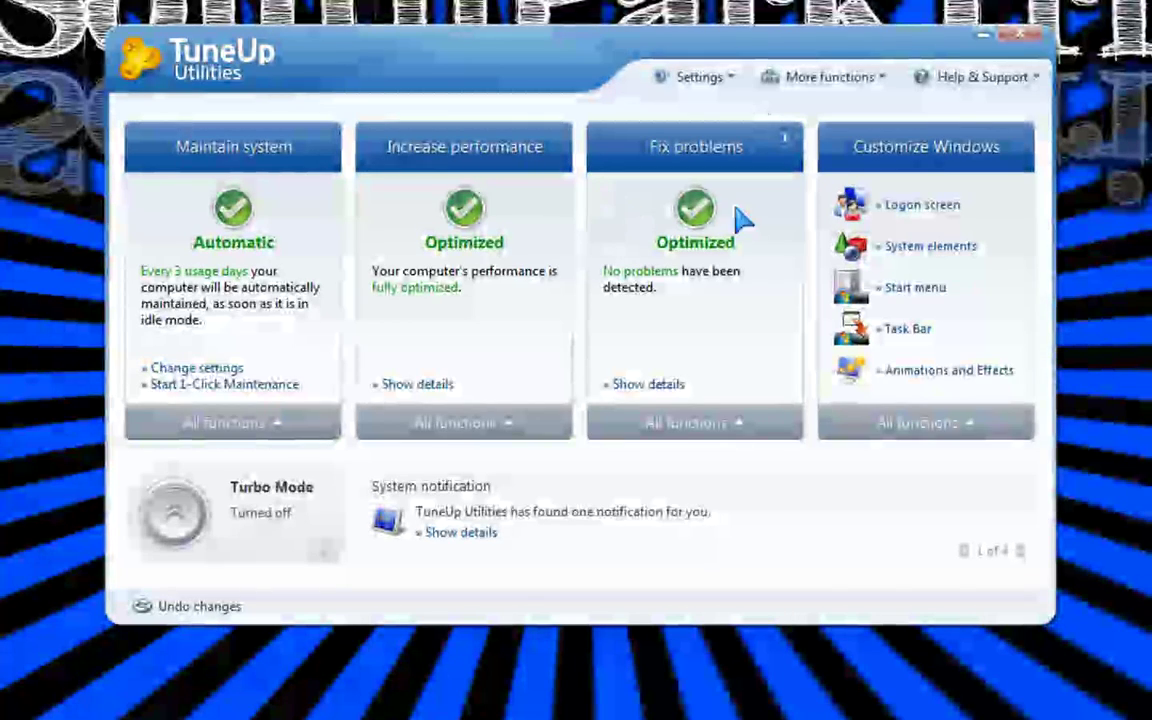
# Check the Fix problems details showing no problems and what was analyzed, close them, and minimize TuneUp.
pyautogui.click(645, 273)
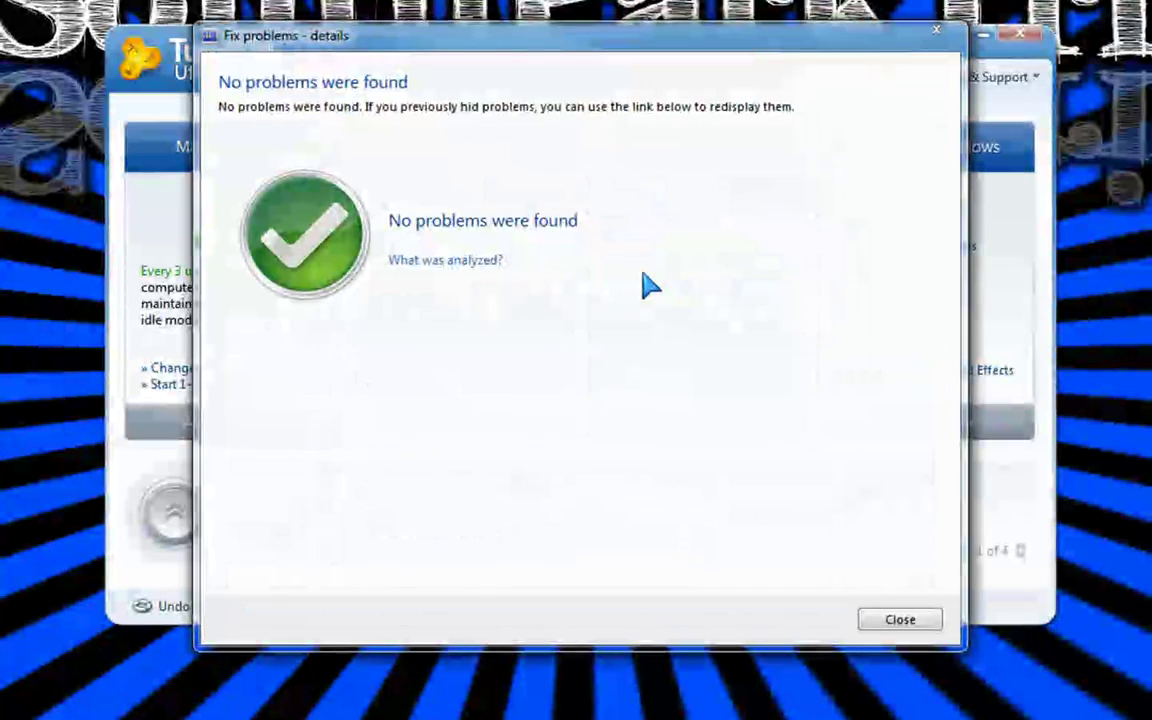
pyautogui.click(405, 260)
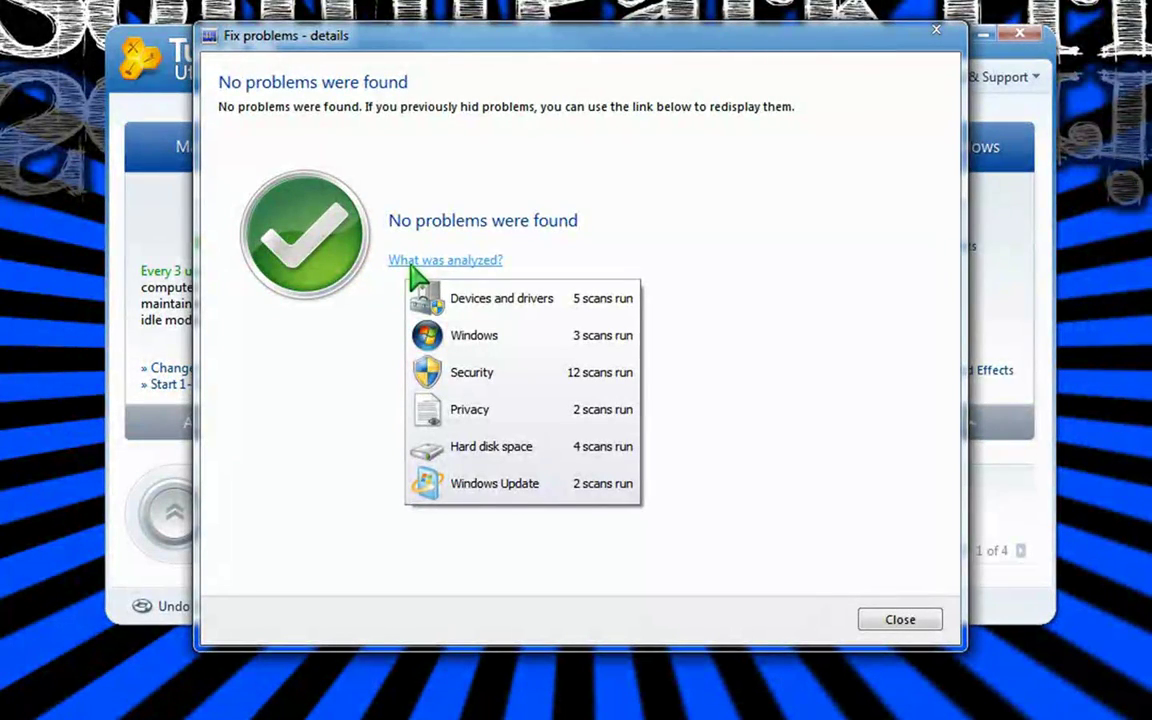
pyautogui.click(903, 621)
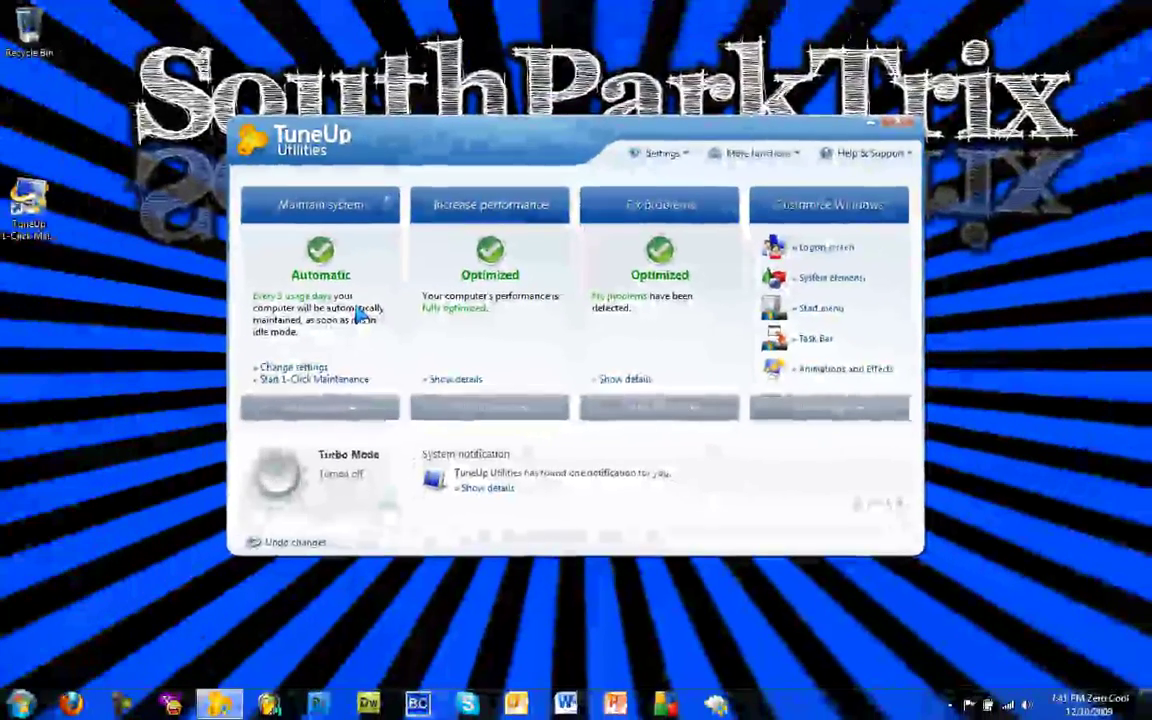
pyautogui.moveTo(227, 707)
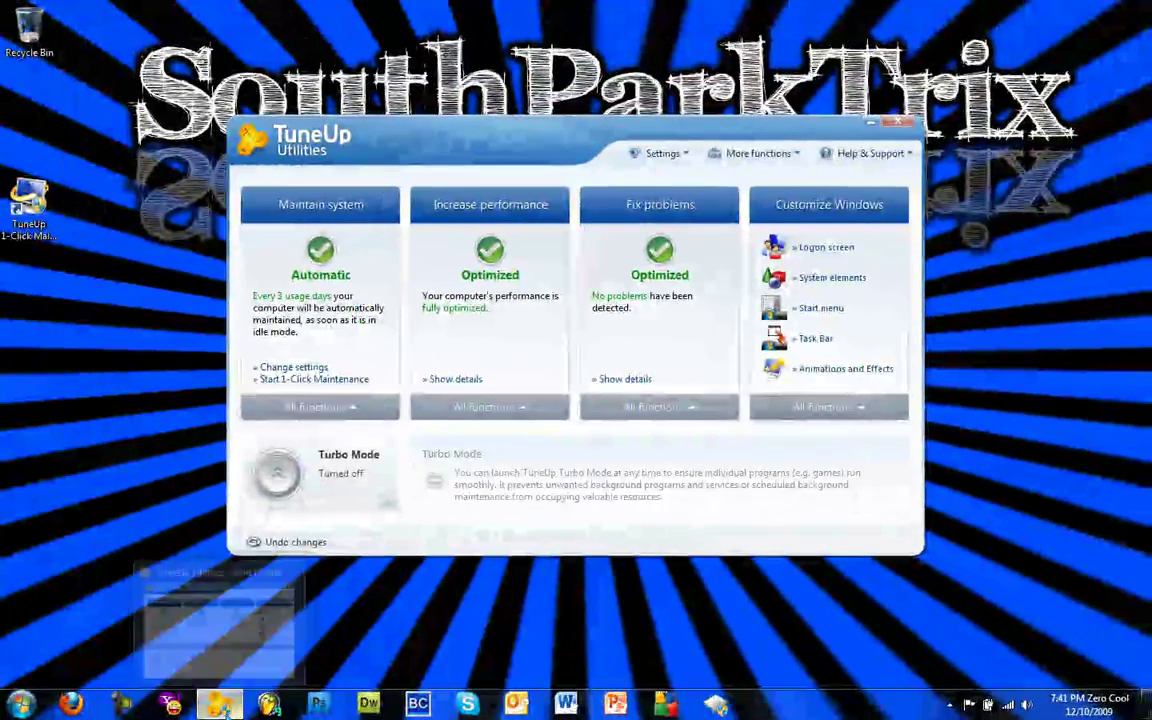
pyautogui.click(225, 706)
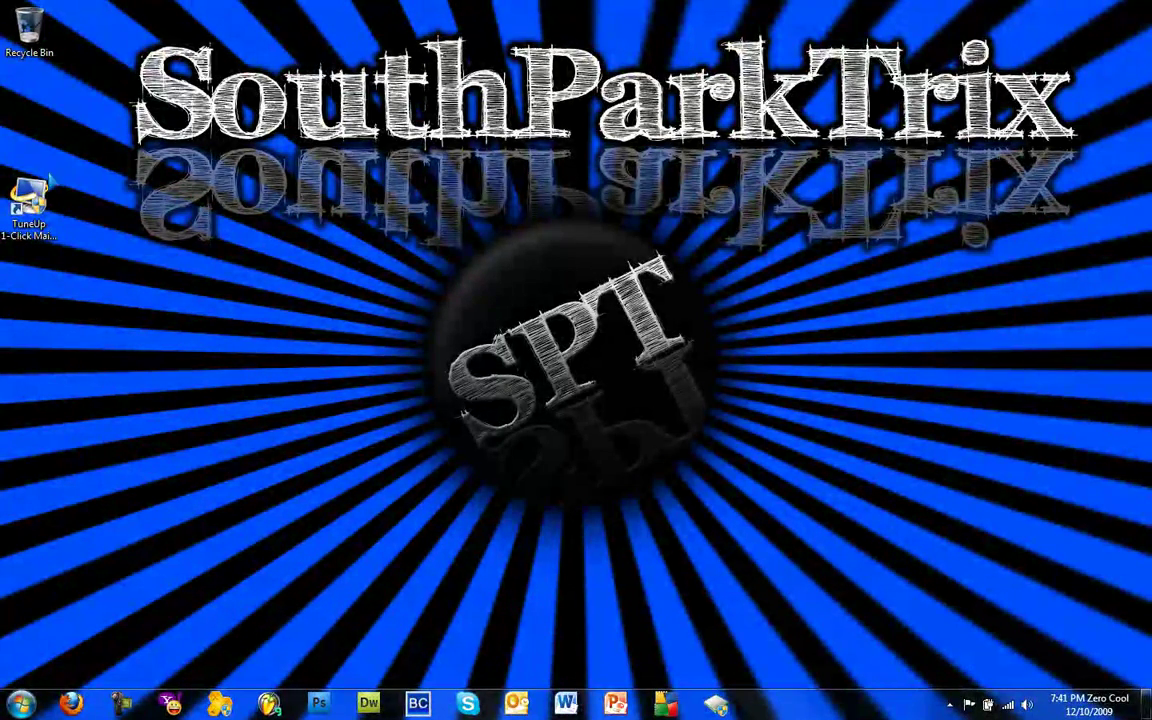
pyautogui.click(33, 200)
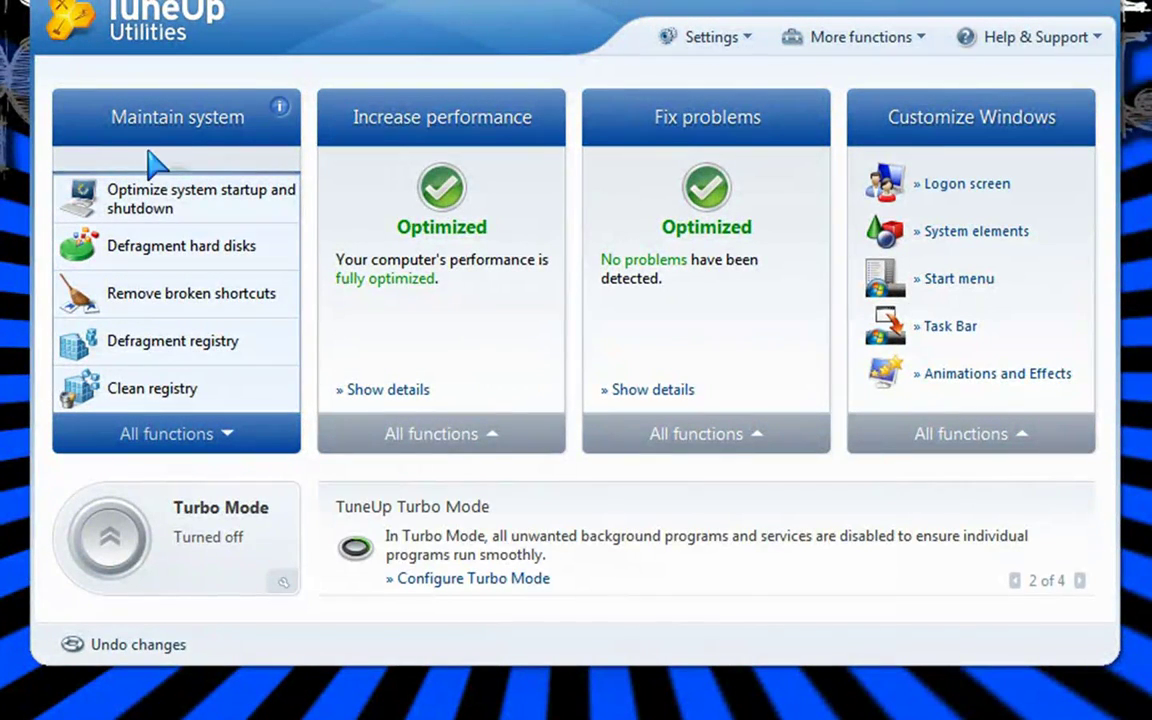
pyautogui.click(125, 433)
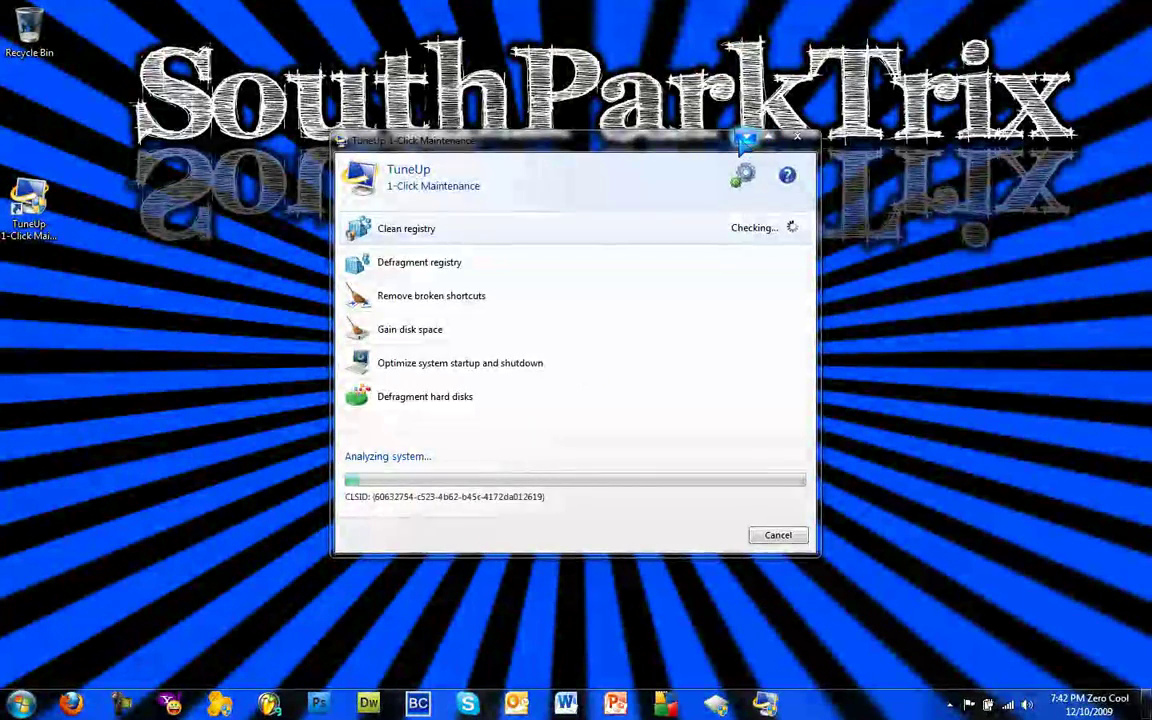
pyautogui.click(745, 137)
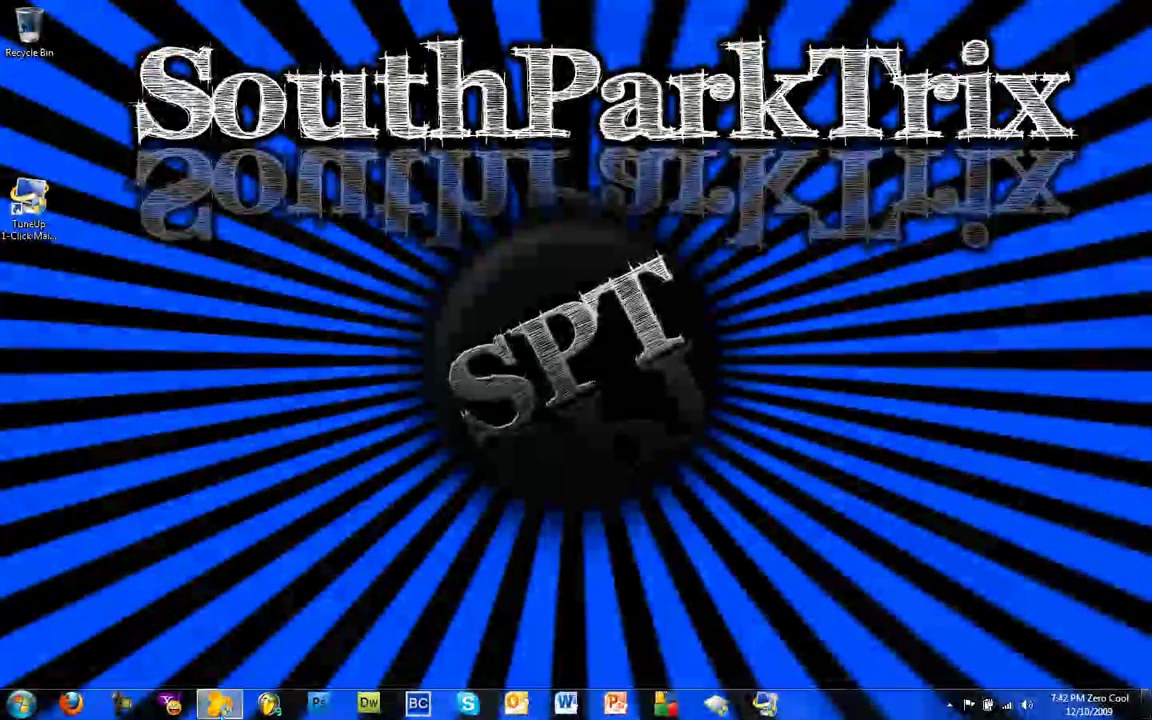
pyautogui.click(219, 705)
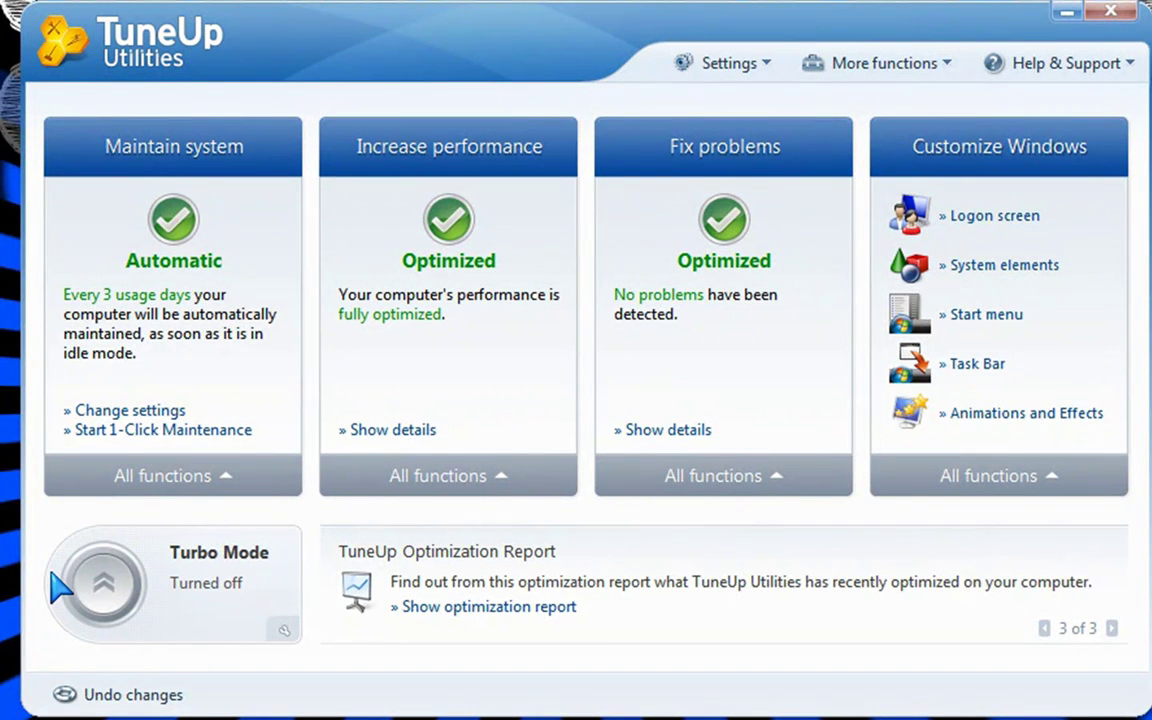
# Start Turbo Mode and step through the wizard's intro, maintenance, visual effects and power plan pages.
pyautogui.click(113, 592)
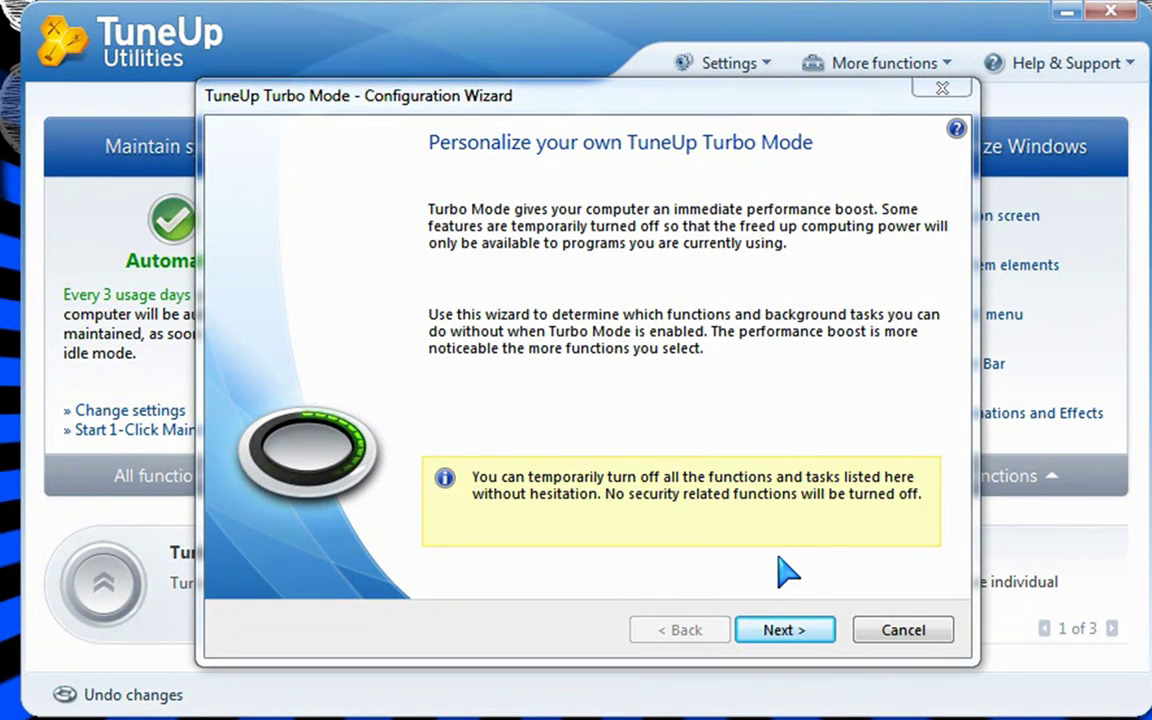
pyautogui.click(787, 630)
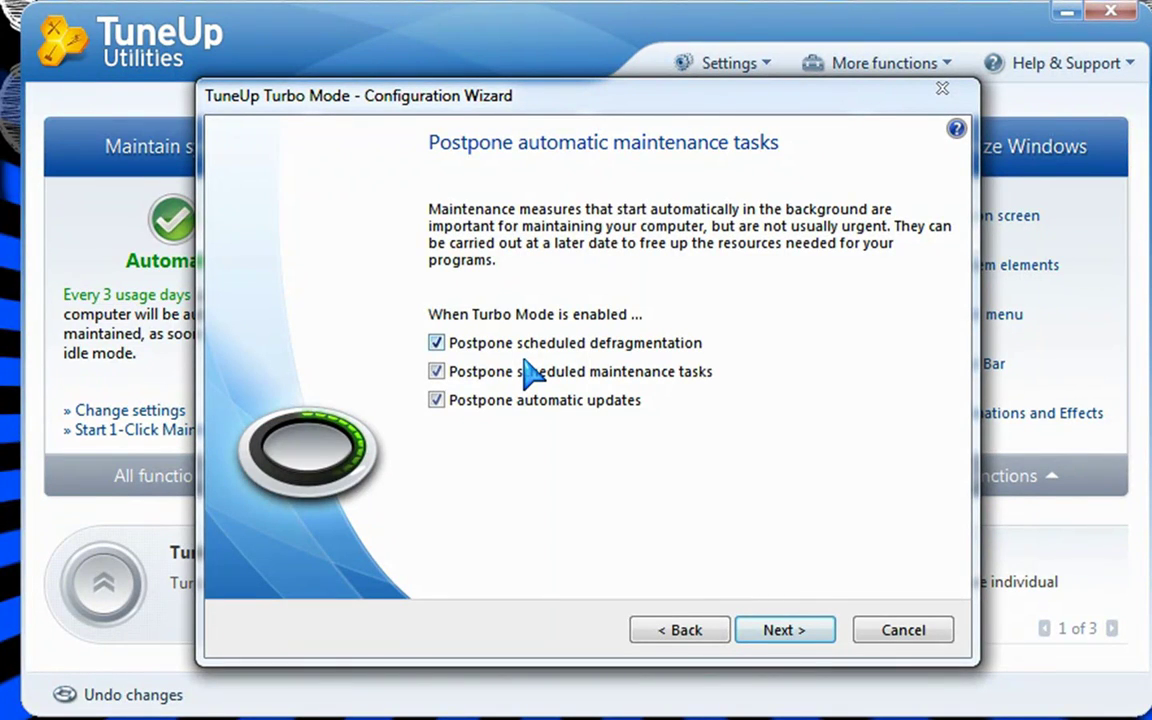
pyautogui.press('Return')
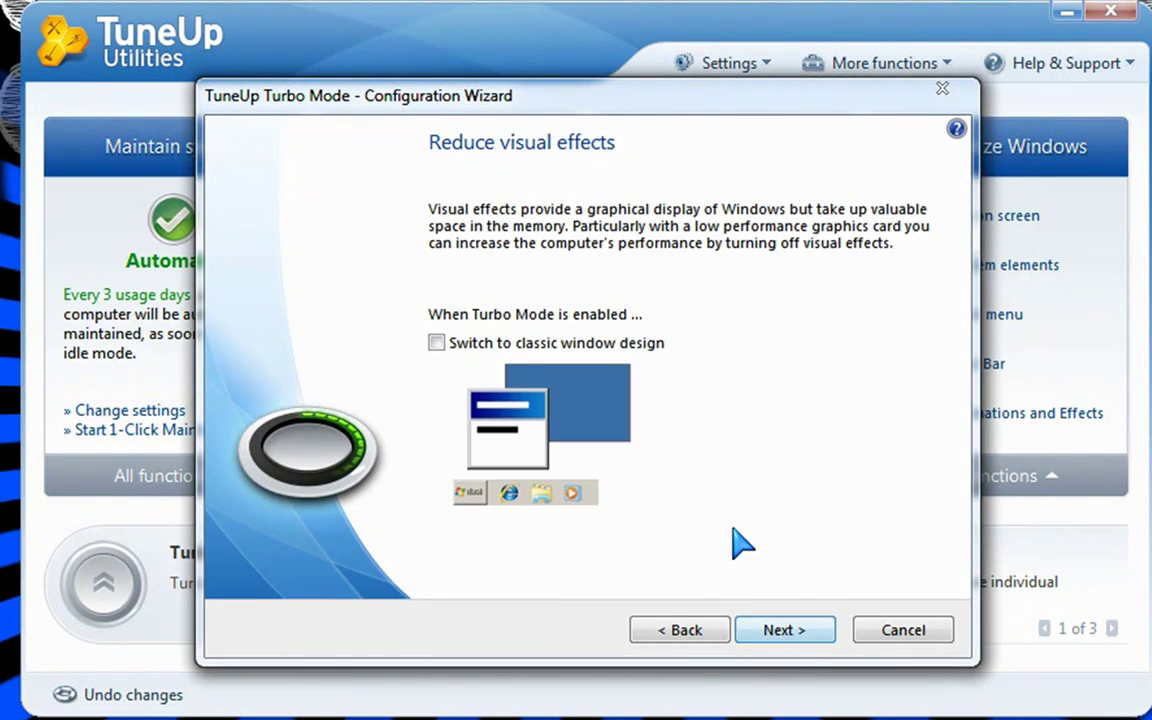
pyautogui.click(771, 627)
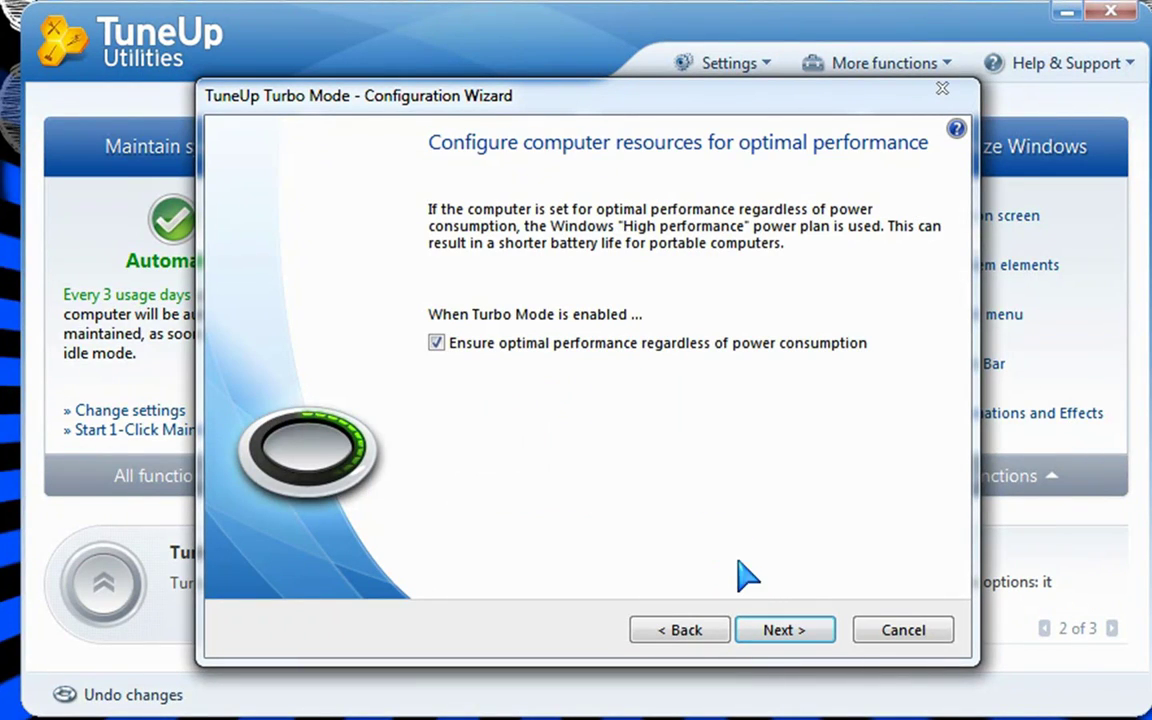
pyautogui.click(555, 345)
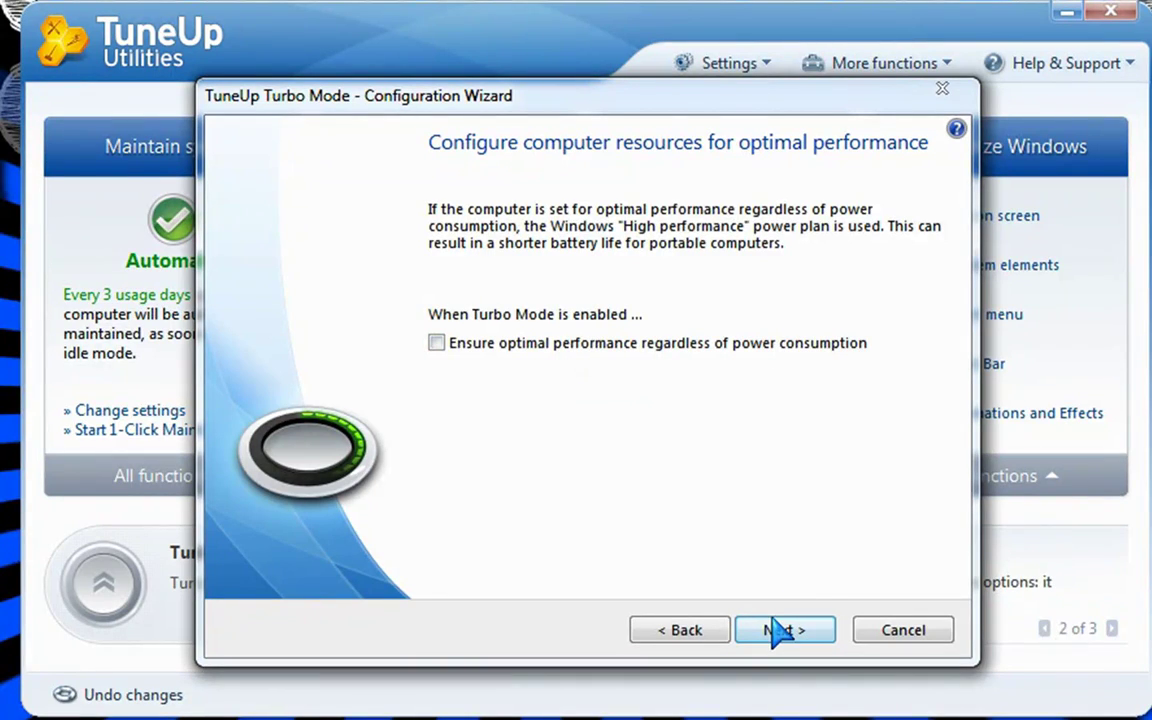
pyautogui.click(555, 343)
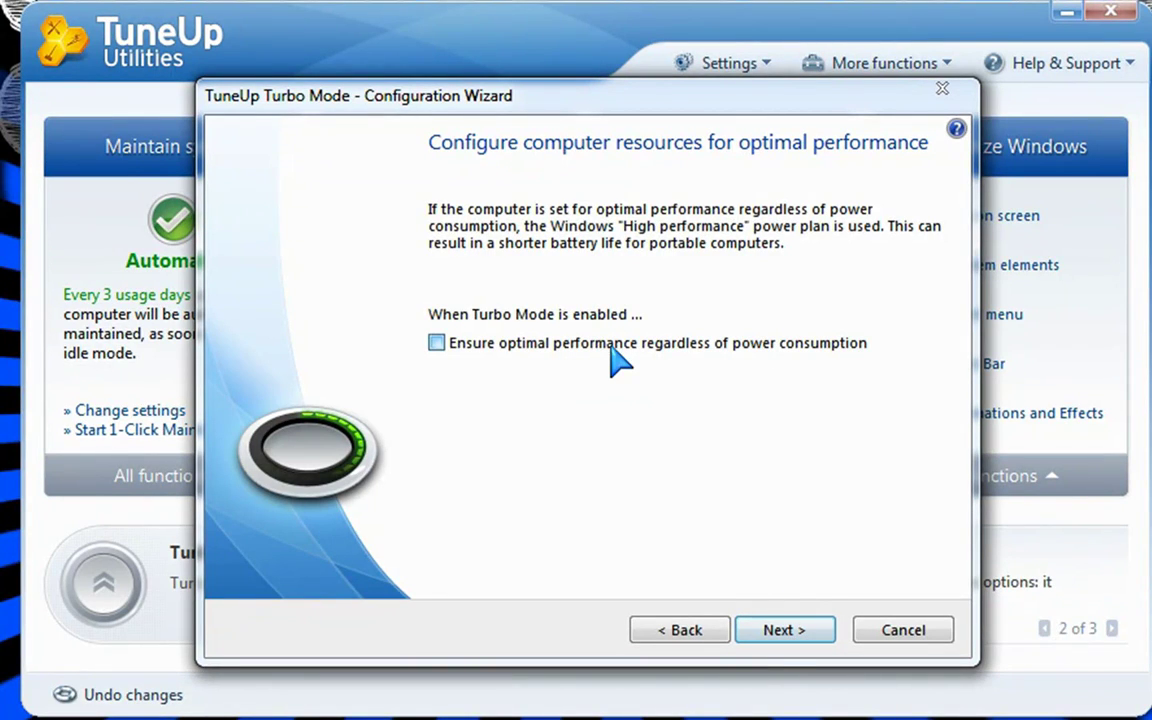
pyautogui.click(770, 636)
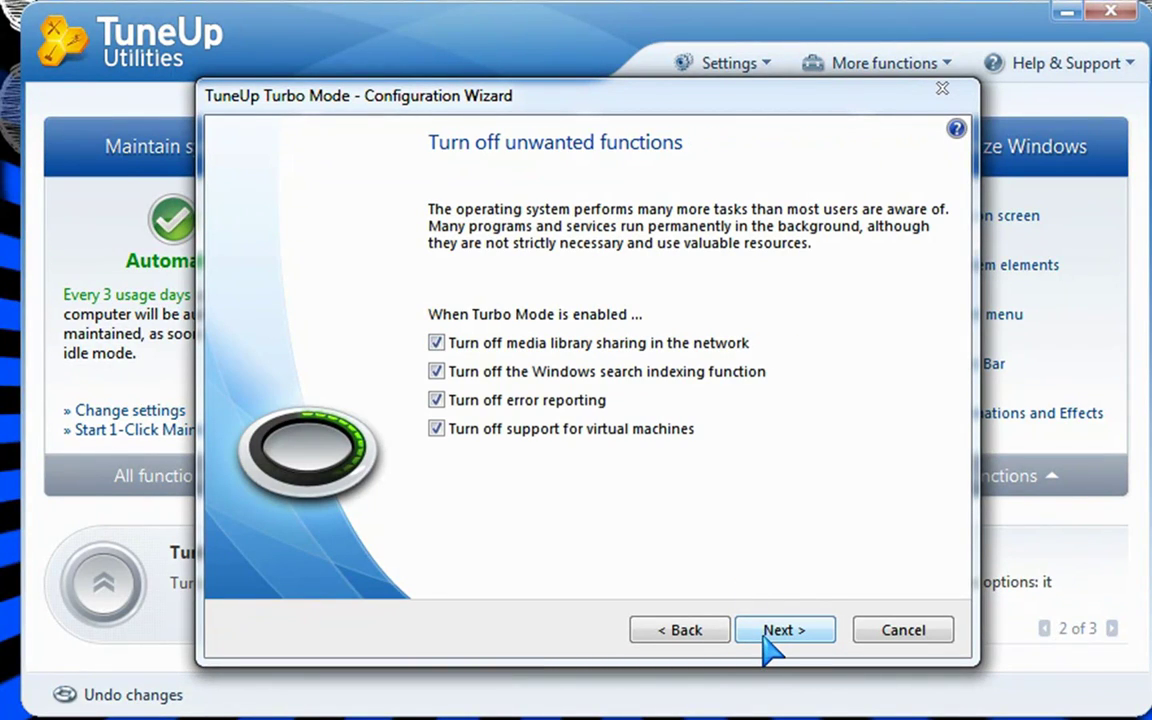
# Keep media library sharing, Windows search indexing, error reporting and virtual machine support running in Turbo Mode.
pyautogui.click(523, 345)
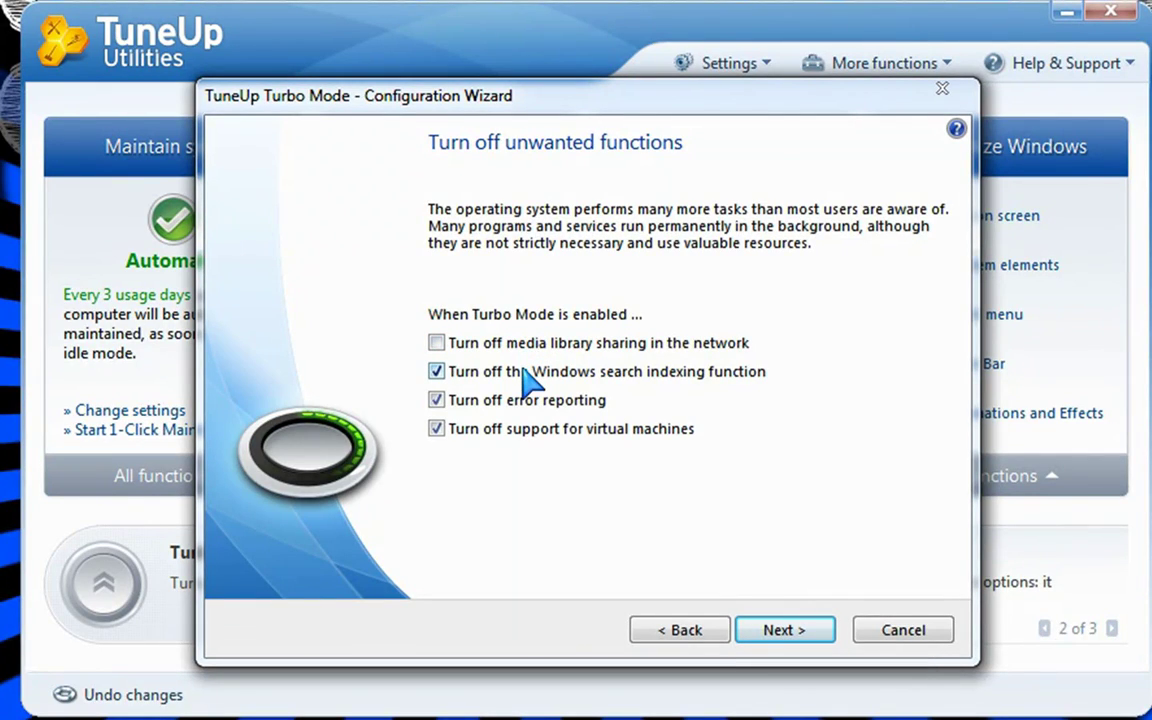
pyautogui.click(523, 373)
pyautogui.click(526, 402)
pyautogui.click(514, 402)
pyautogui.click(462, 398)
pyautogui.click(520, 432)
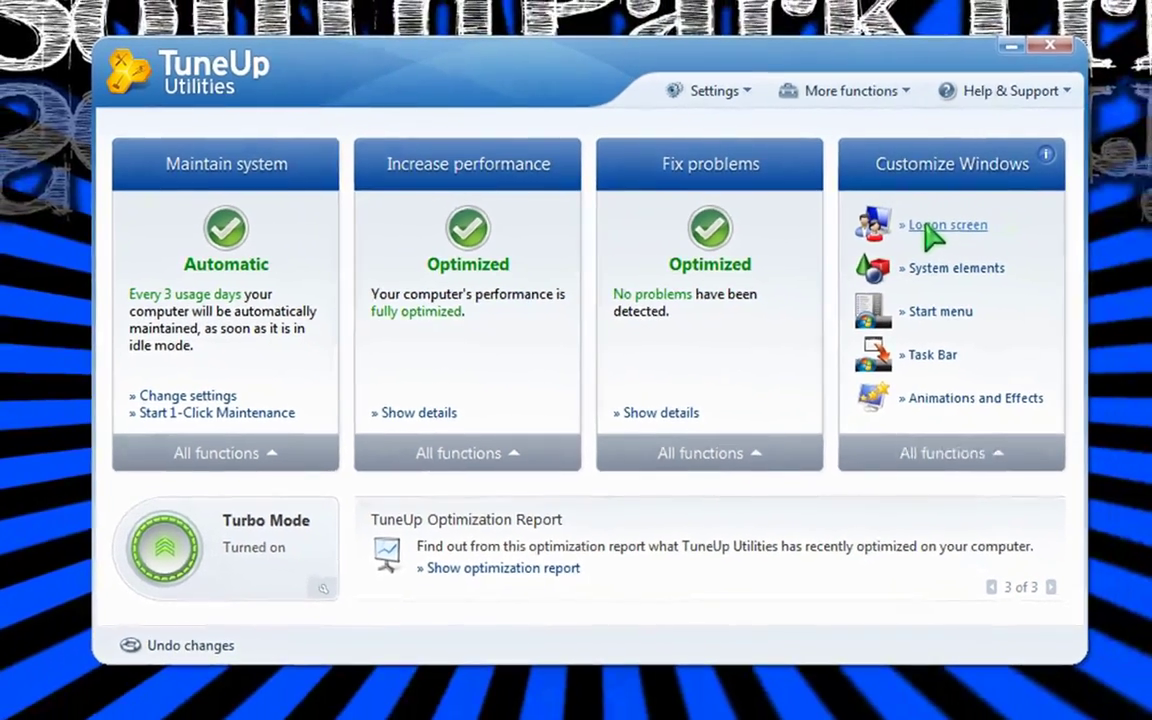
# Preview the Windows-Standard logon screen full size, then choose Add > Load logon screen from a file.
pyautogui.click(970, 218)
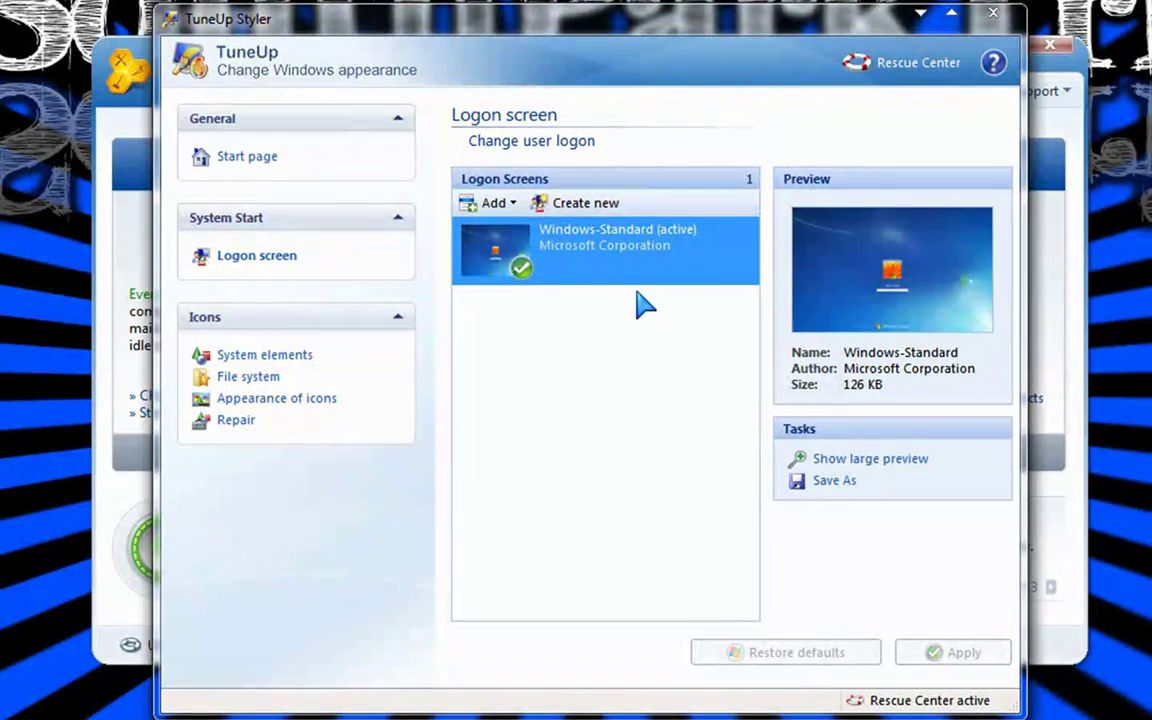
pyautogui.click(845, 460)
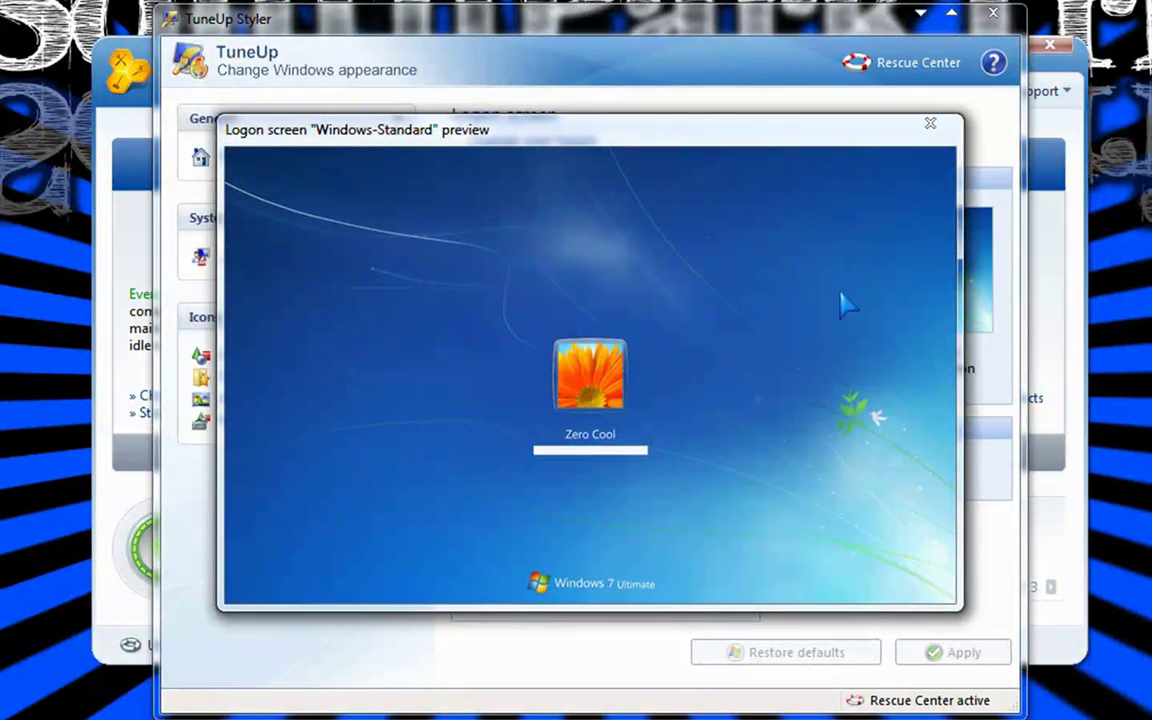
pyautogui.click(929, 127)
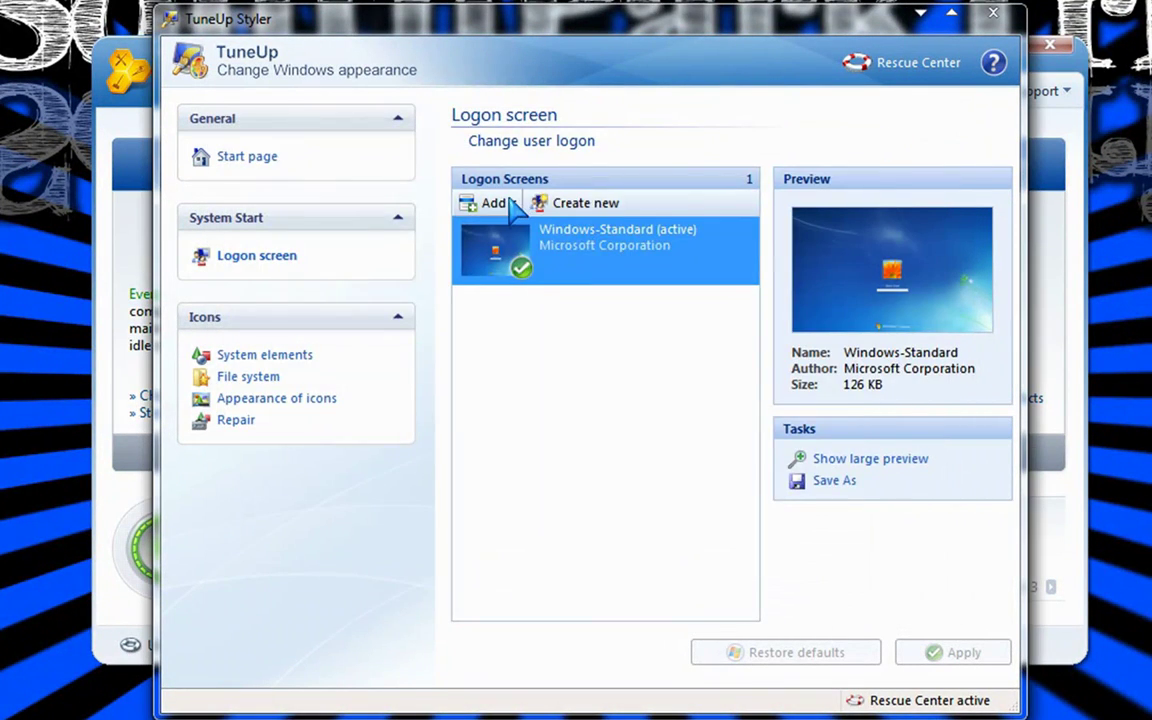
pyautogui.click(510, 204)
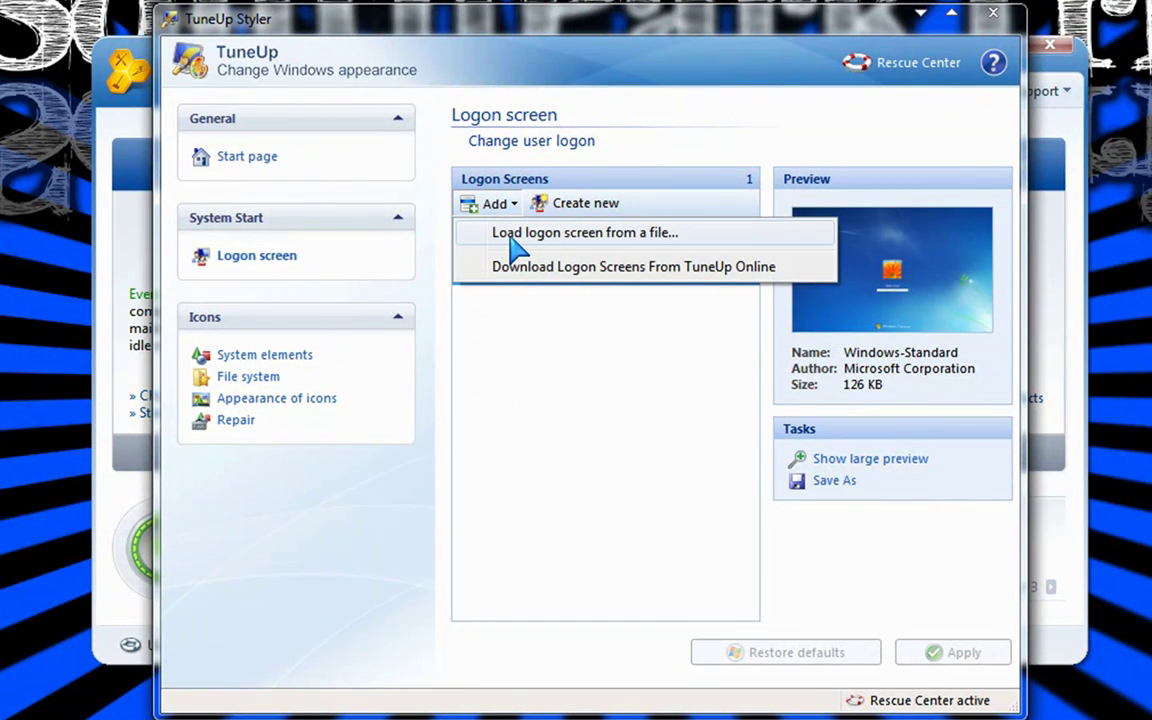
pyautogui.click(509, 236)
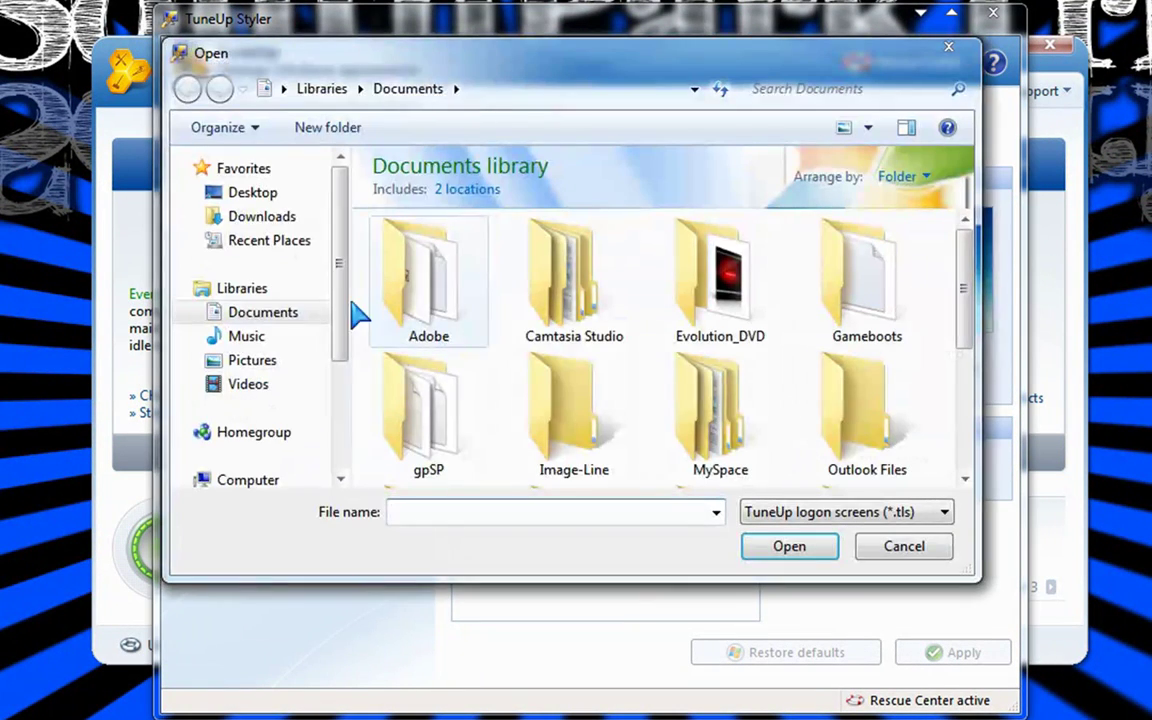
# Load the Vista Matrix Blue logon file from the Documents > Vista_Blue_Matrix folder.
pyautogui.click(252, 217)
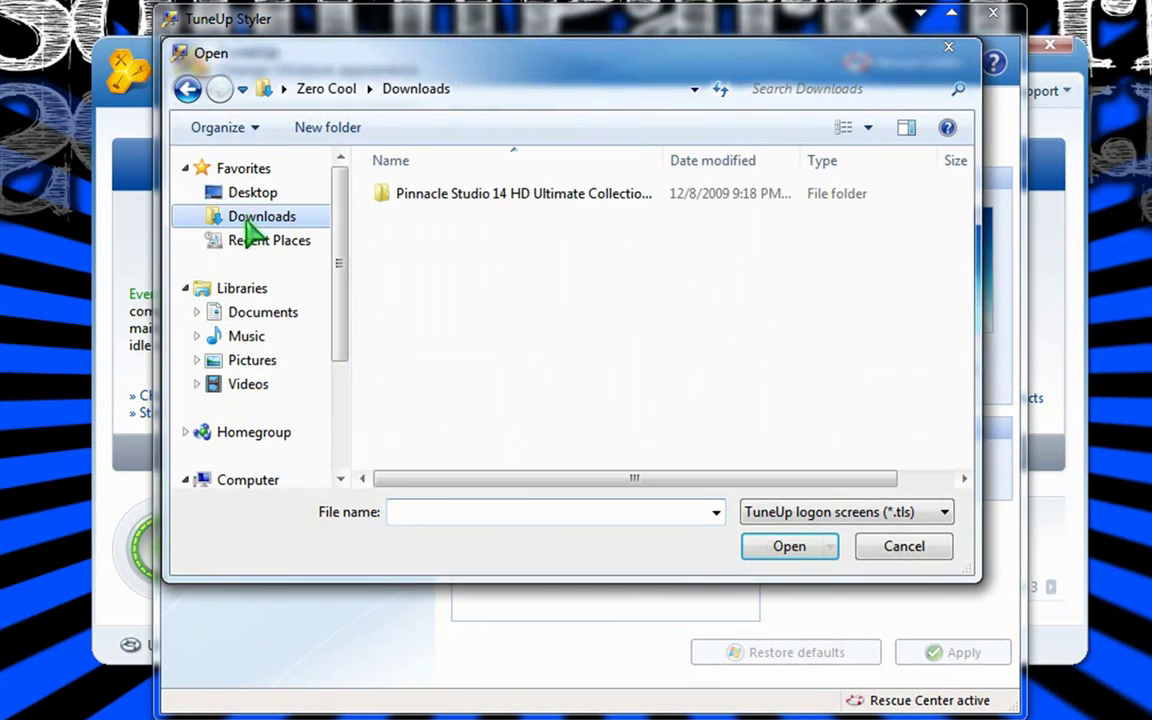
pyautogui.click(245, 314)
pyautogui.moveTo(965, 300); pyautogui.dragTo(978, 487)
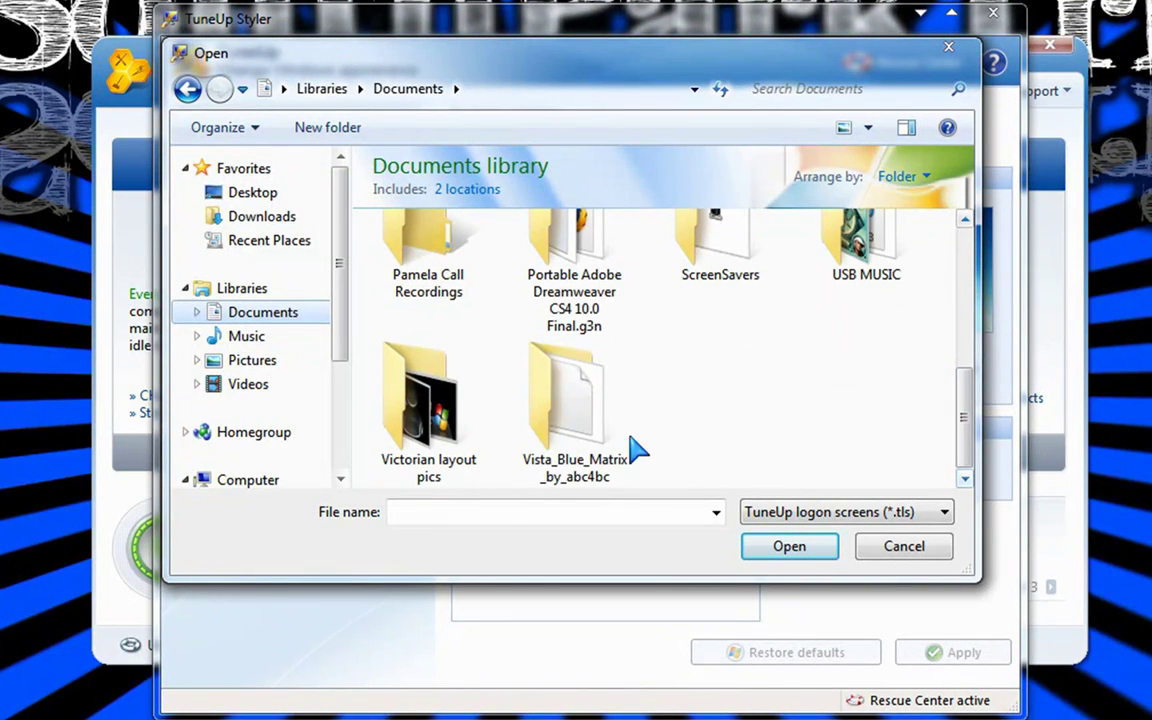
pyautogui.doubleClick(603, 482)
pyautogui.click(428, 285)
pyautogui.doubleClick(430, 288)
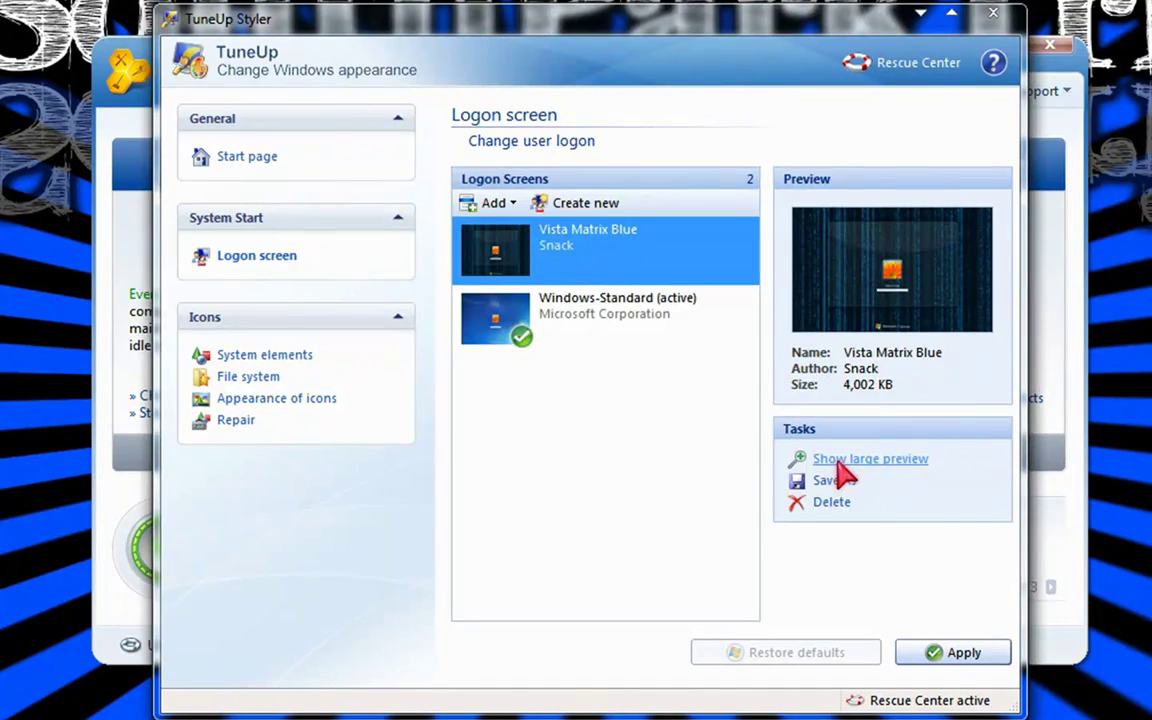
# Preview Vista Matrix Blue full size, apply it as the logon screen, and confirm.
pyautogui.click(845, 466)
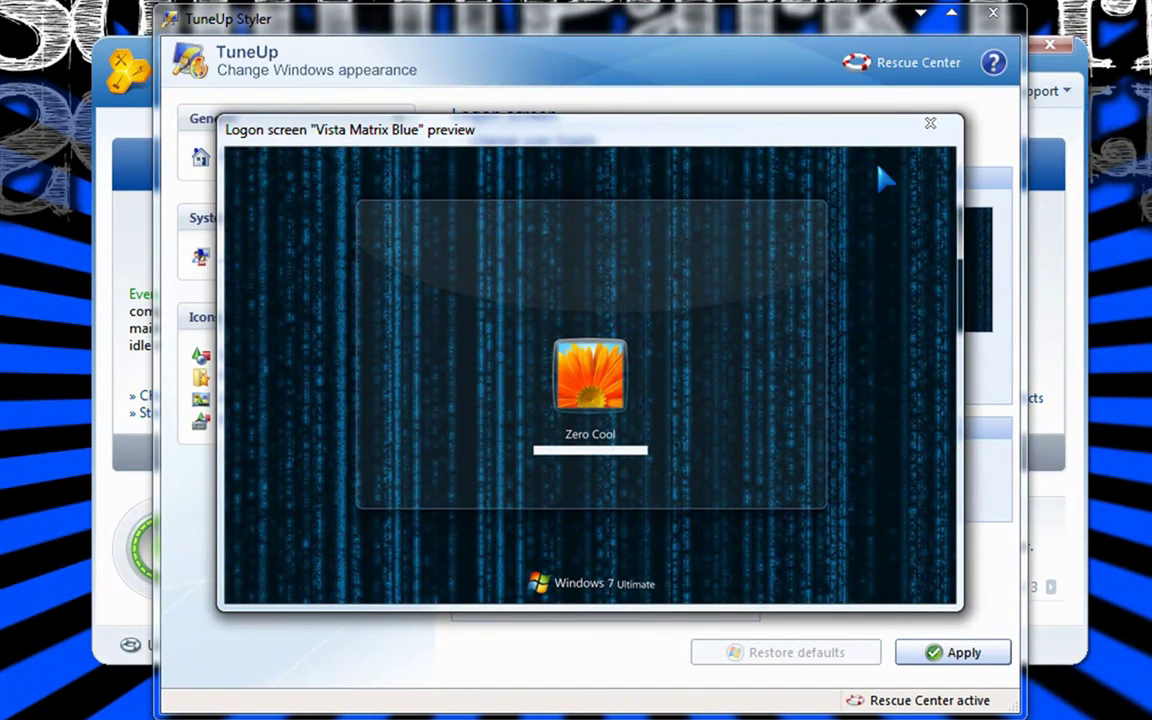
pyautogui.click(937, 128)
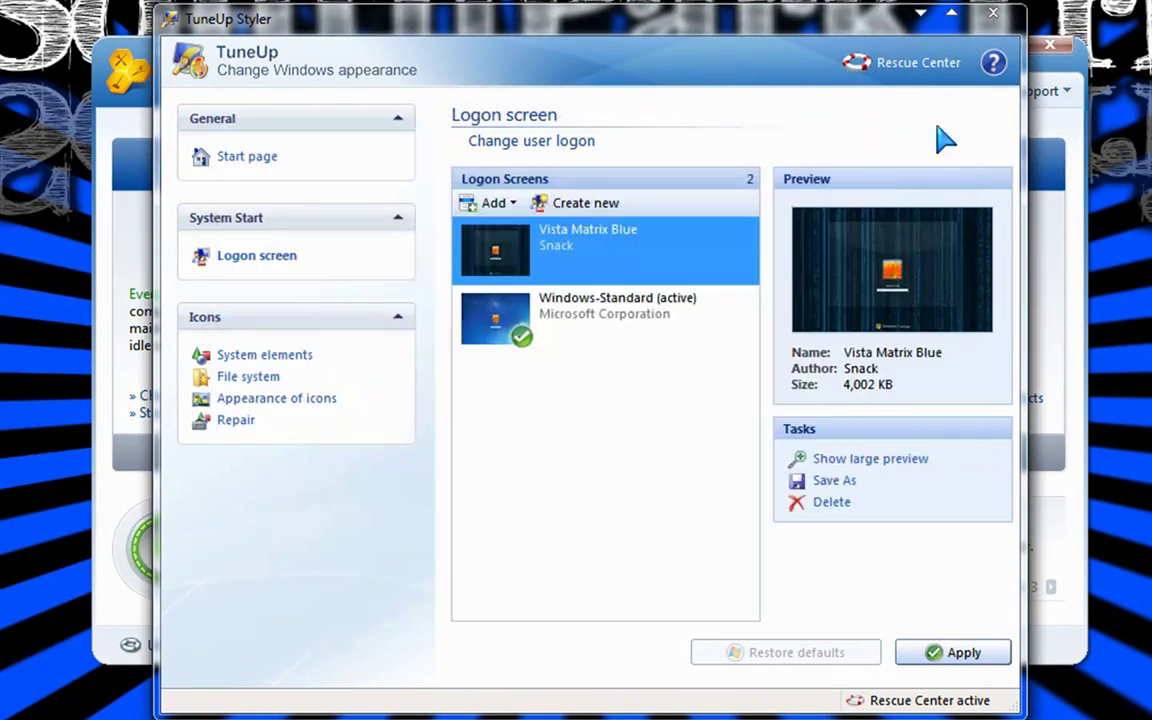
pyautogui.click(918, 655)
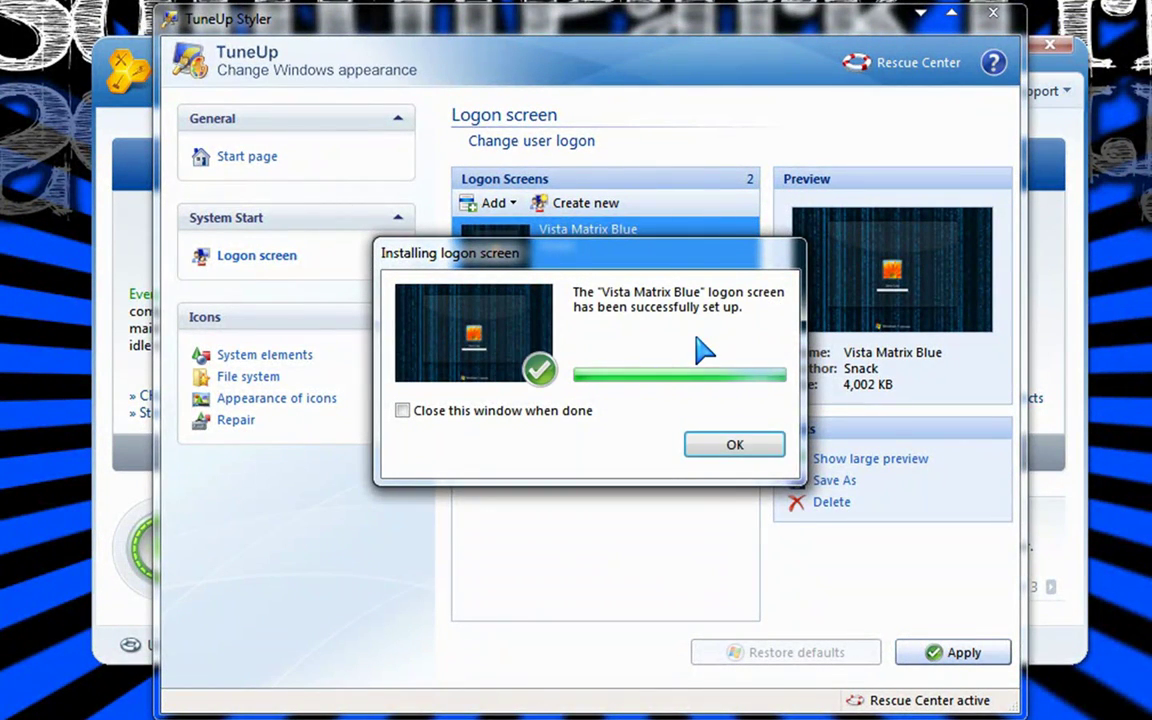
pyautogui.click(714, 444)
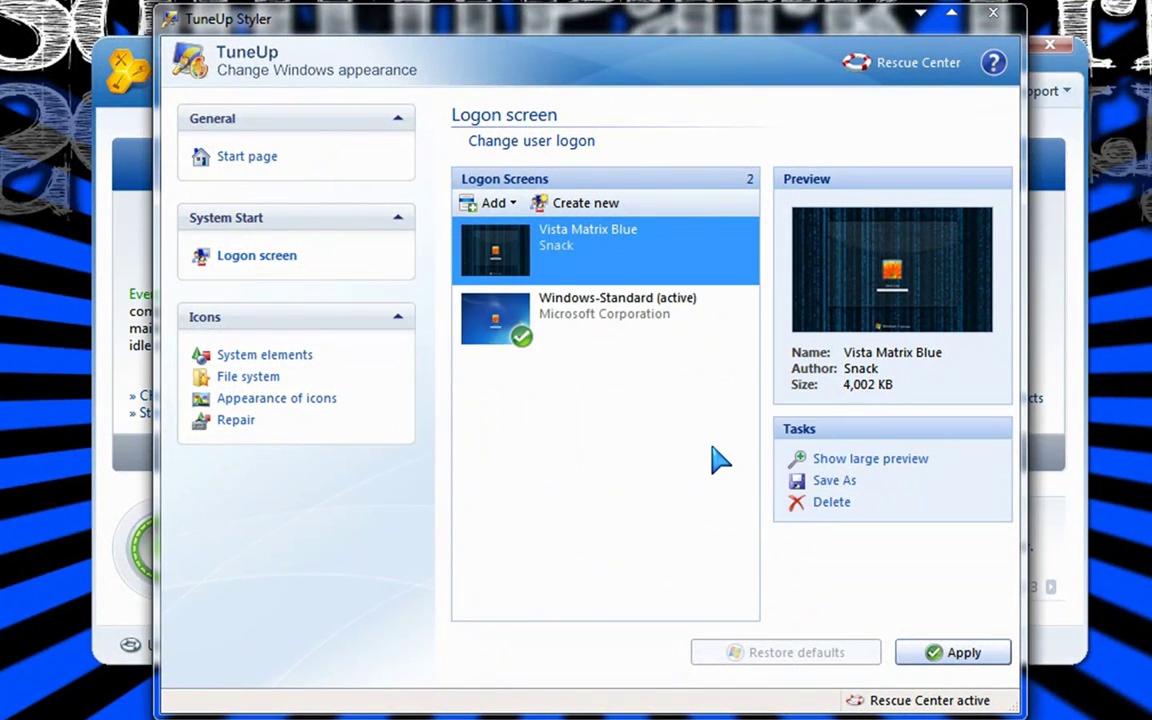
# Open System elements and preview the Personal folder, Computer, Network, Recycle Bin and Briefcase desktop icons.
pyautogui.click(993, 16)
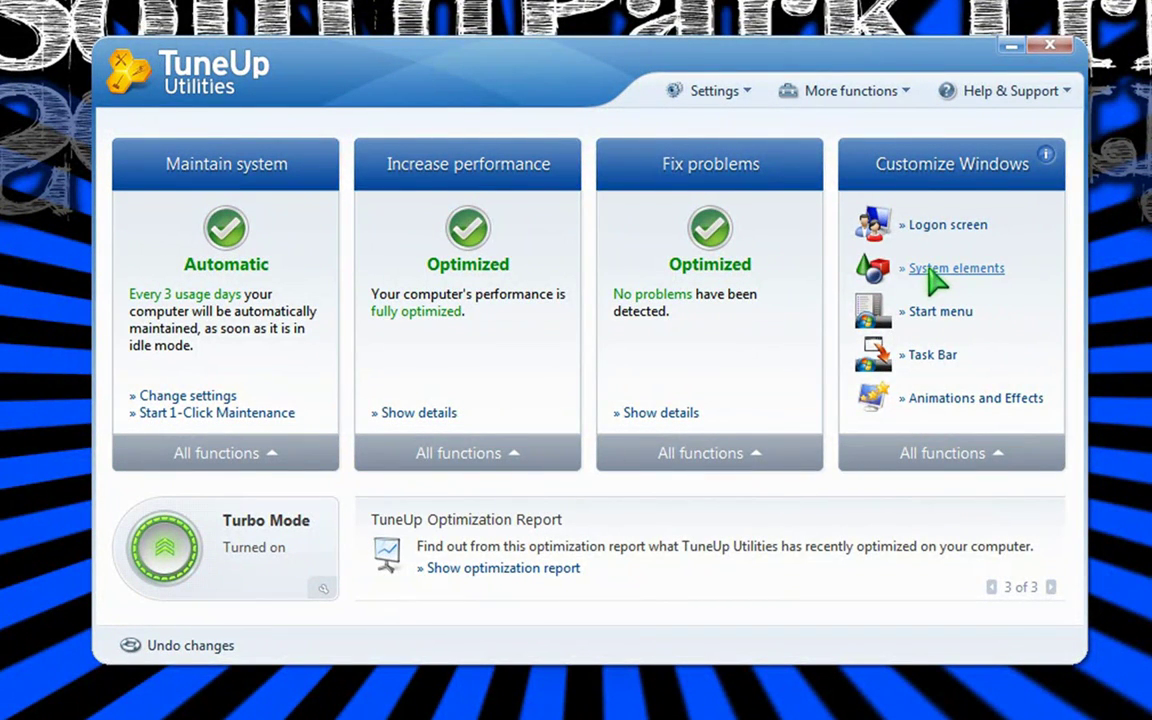
pyautogui.click(930, 269)
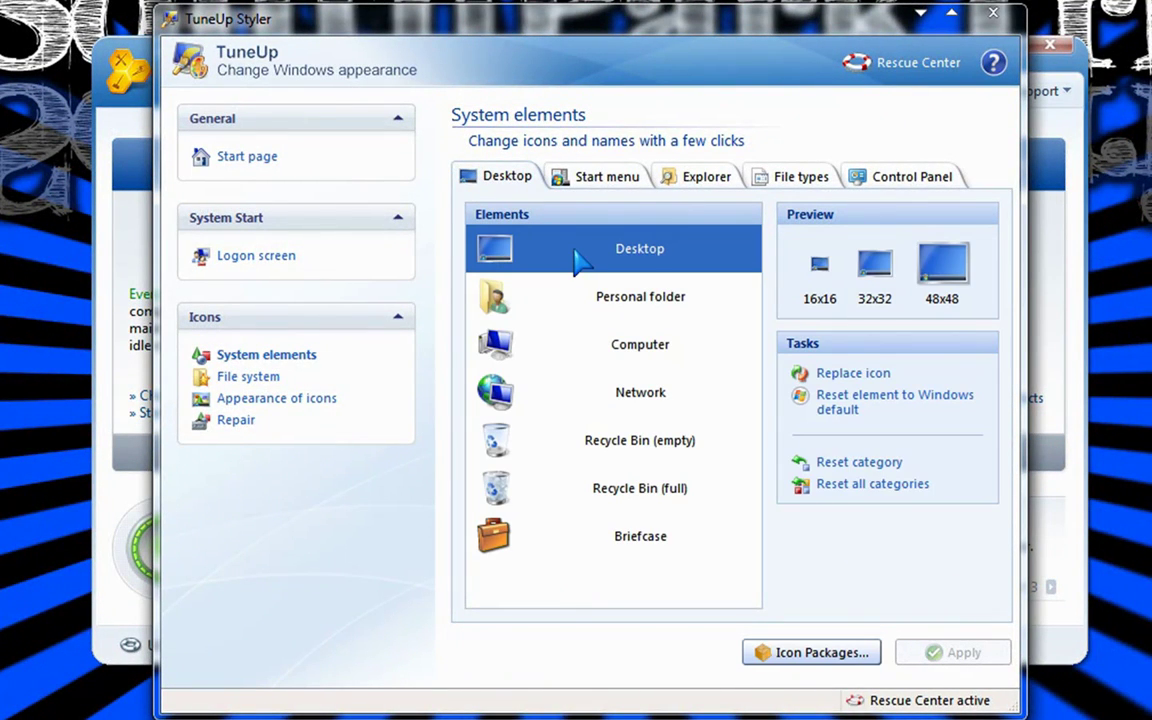
pyautogui.click(636, 300)
pyautogui.click(632, 345)
pyautogui.click(632, 396)
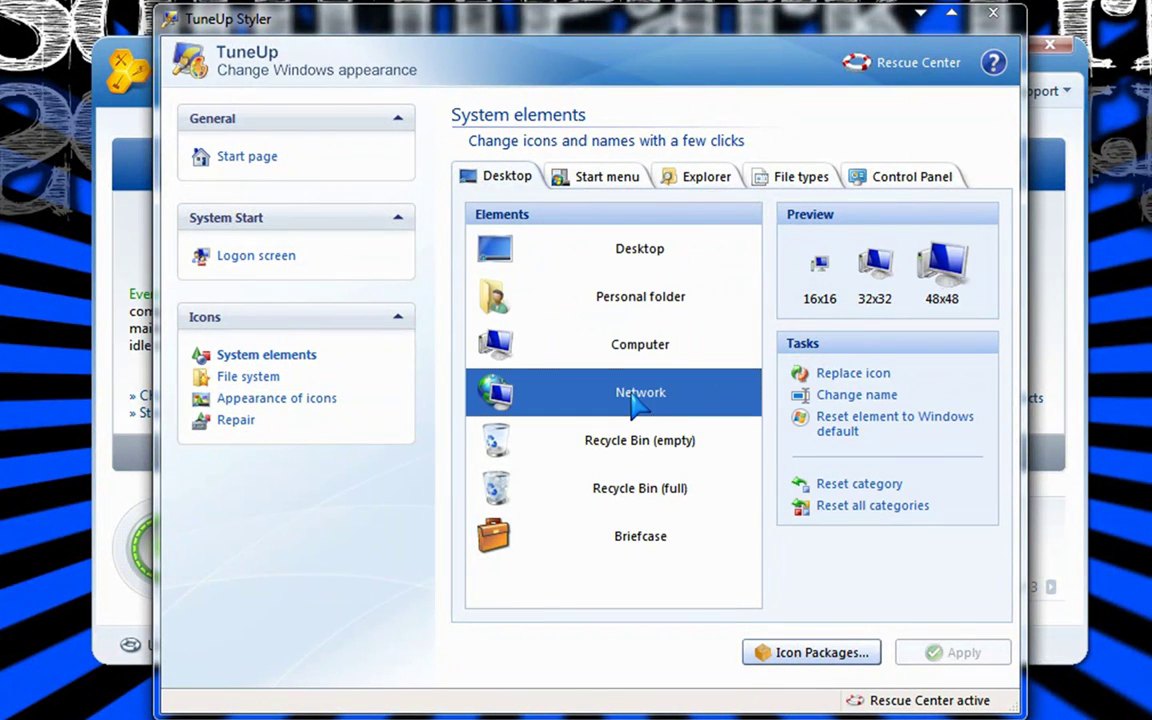
pyautogui.click(640, 445)
pyautogui.click(641, 495)
pyautogui.click(640, 535)
# Browse the Start menu, Explorer, File types and Control Panel icon categories.
pyautogui.click(556, 175)
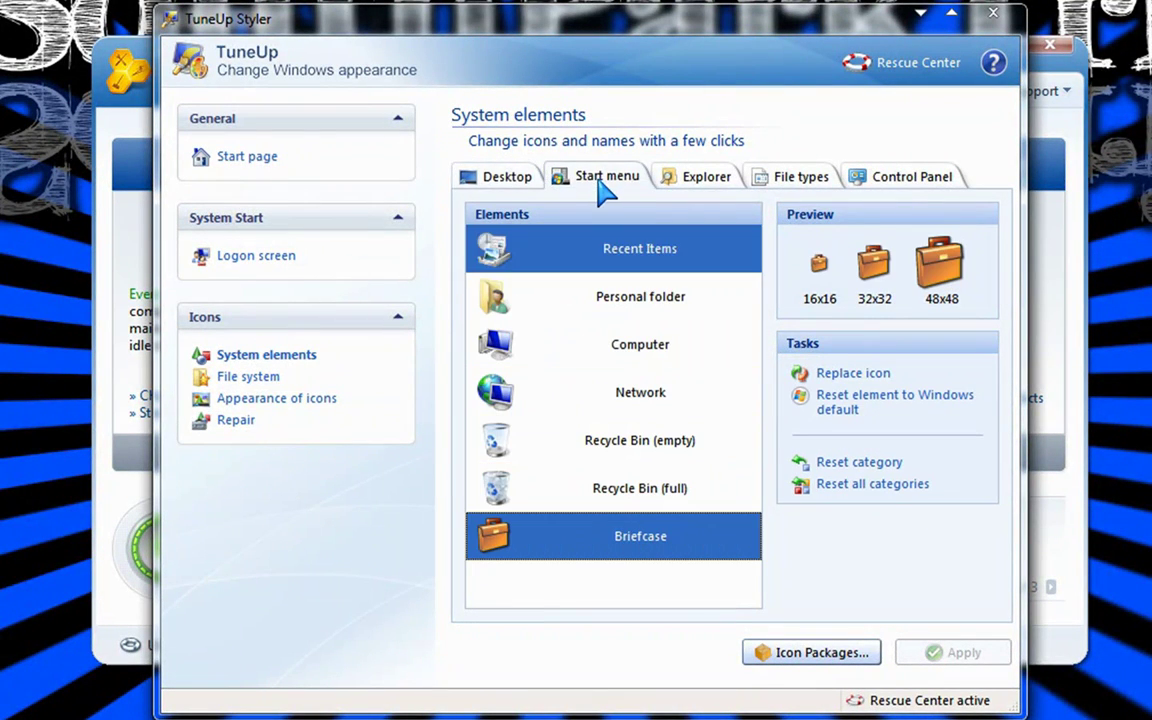
pyautogui.click(695, 180)
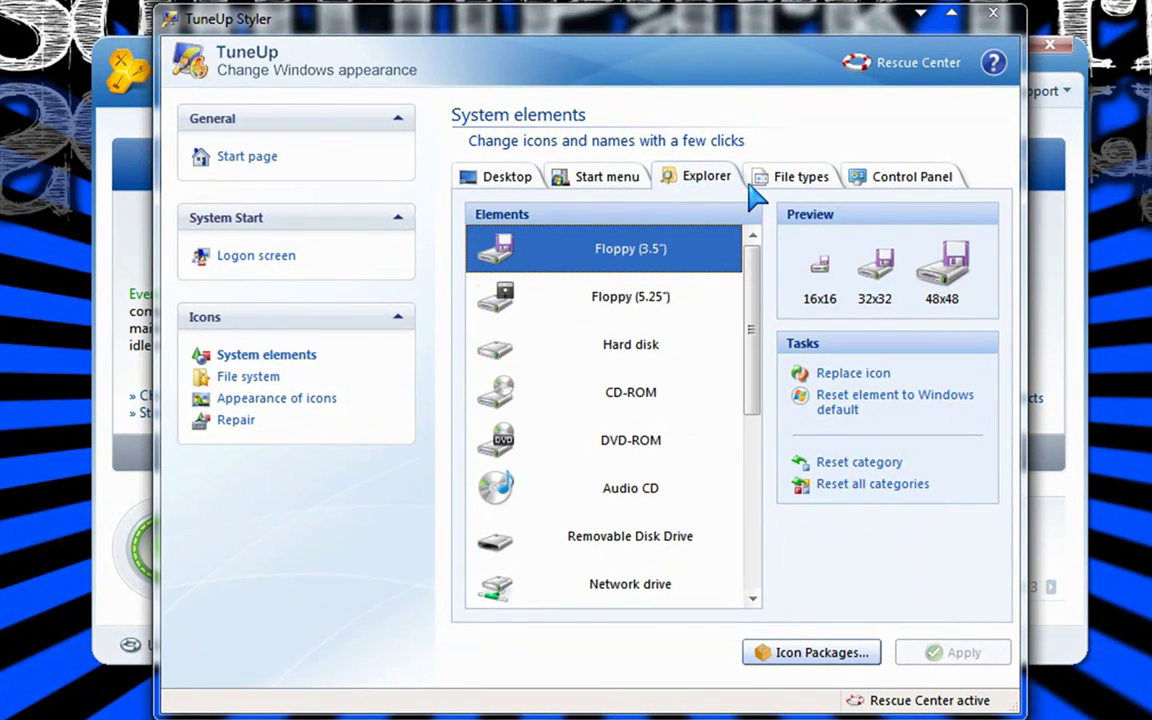
pyautogui.click(790, 180)
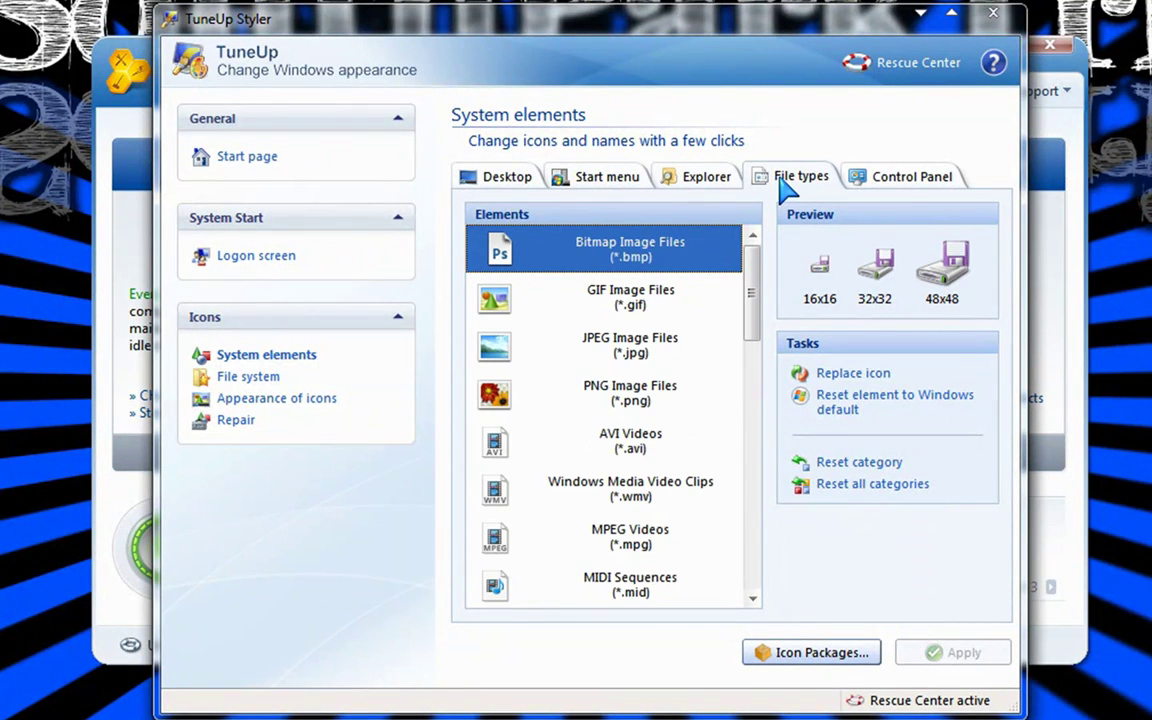
pyautogui.click(925, 178)
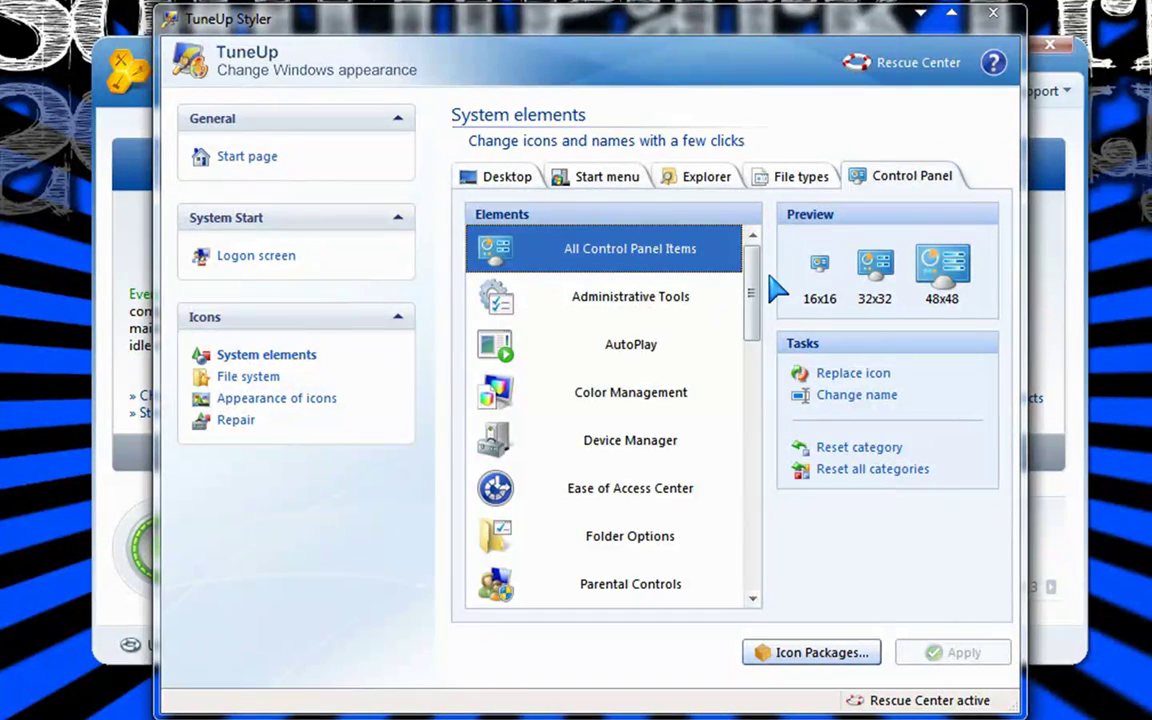
pyautogui.moveTo(753, 298); pyautogui.dragTo(753, 257)
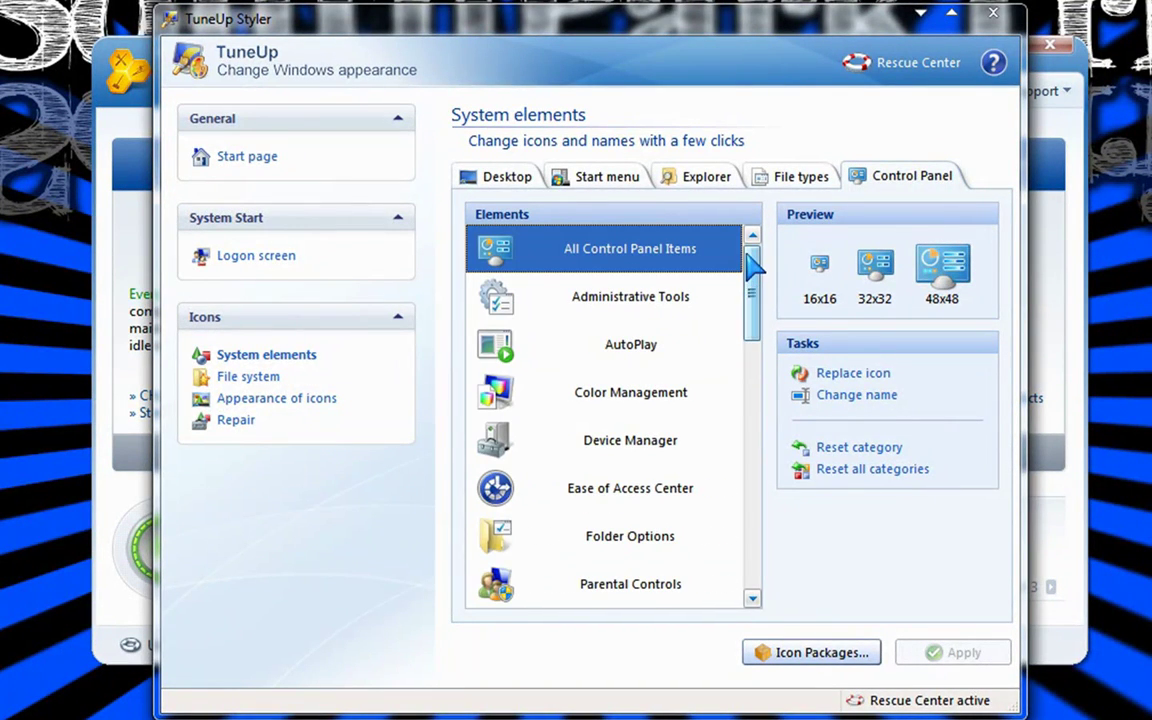
# Open the icon appearance settings, try widening horizontal spacing, then set it back to 43.
pyautogui.click(510, 176)
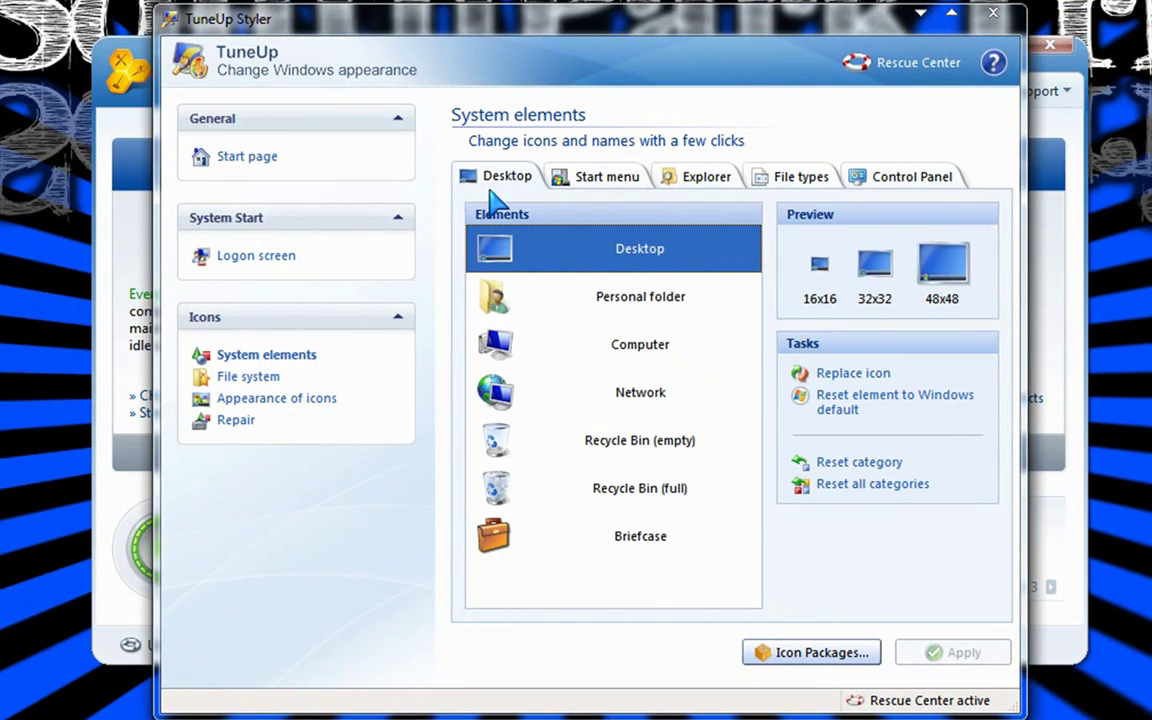
pyautogui.click(249, 378)
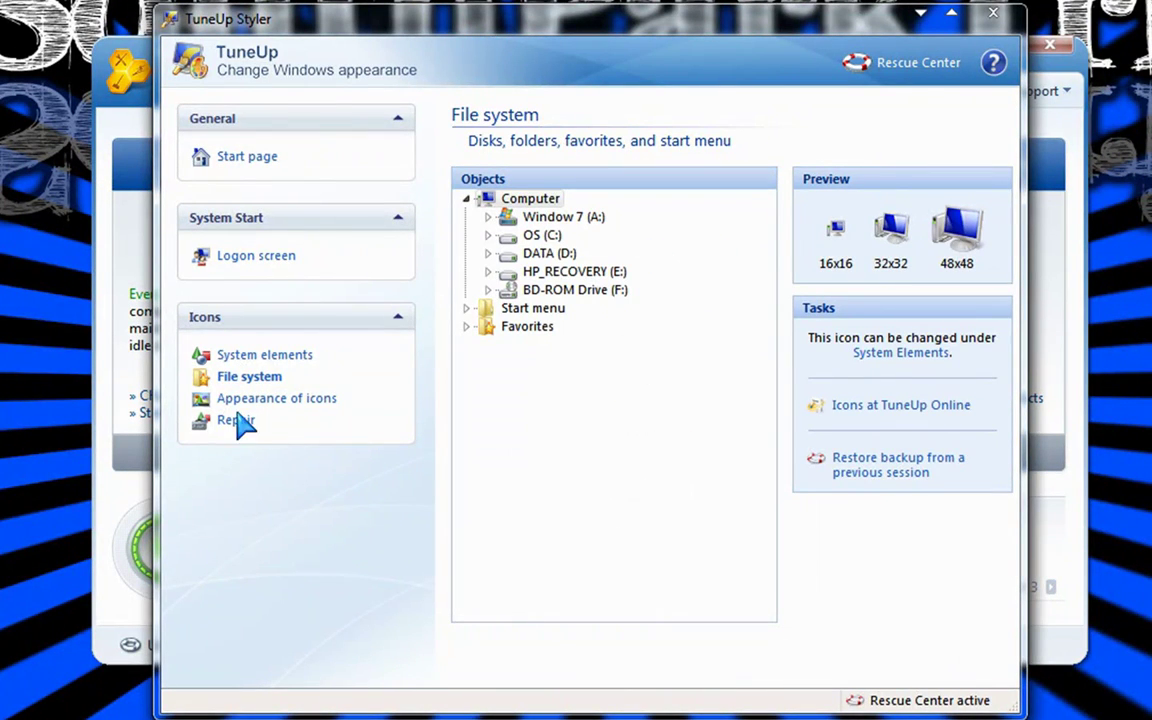
pyautogui.click(230, 398)
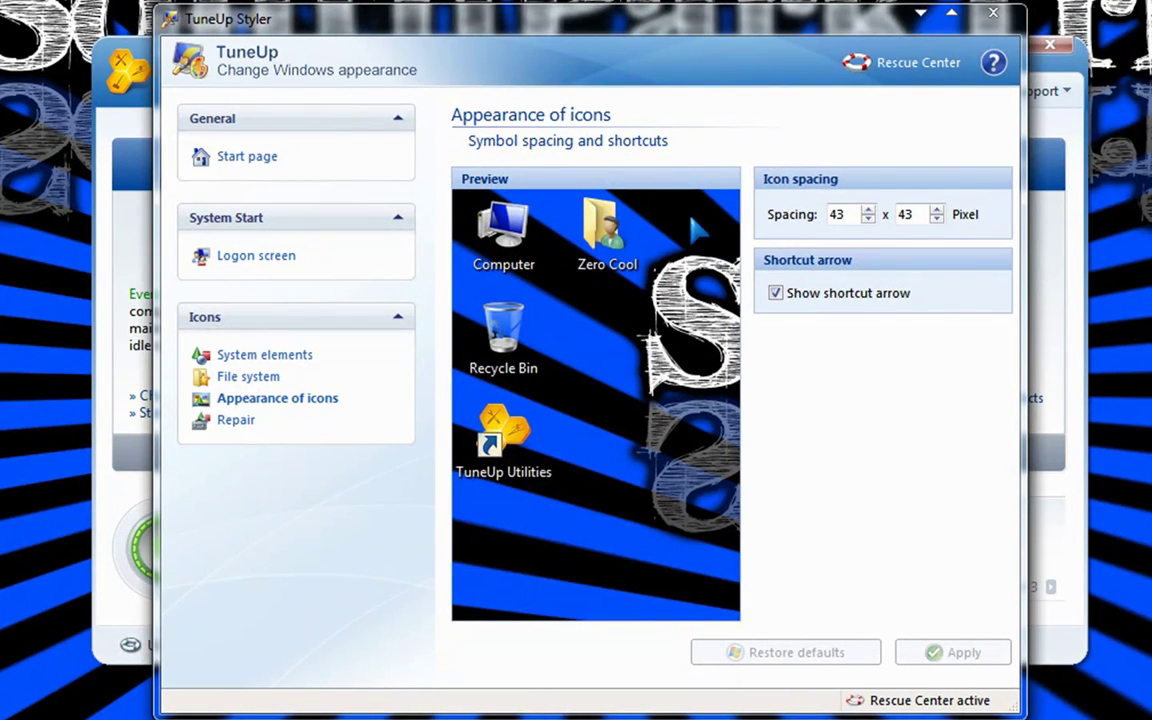
pyautogui.click(868, 211)
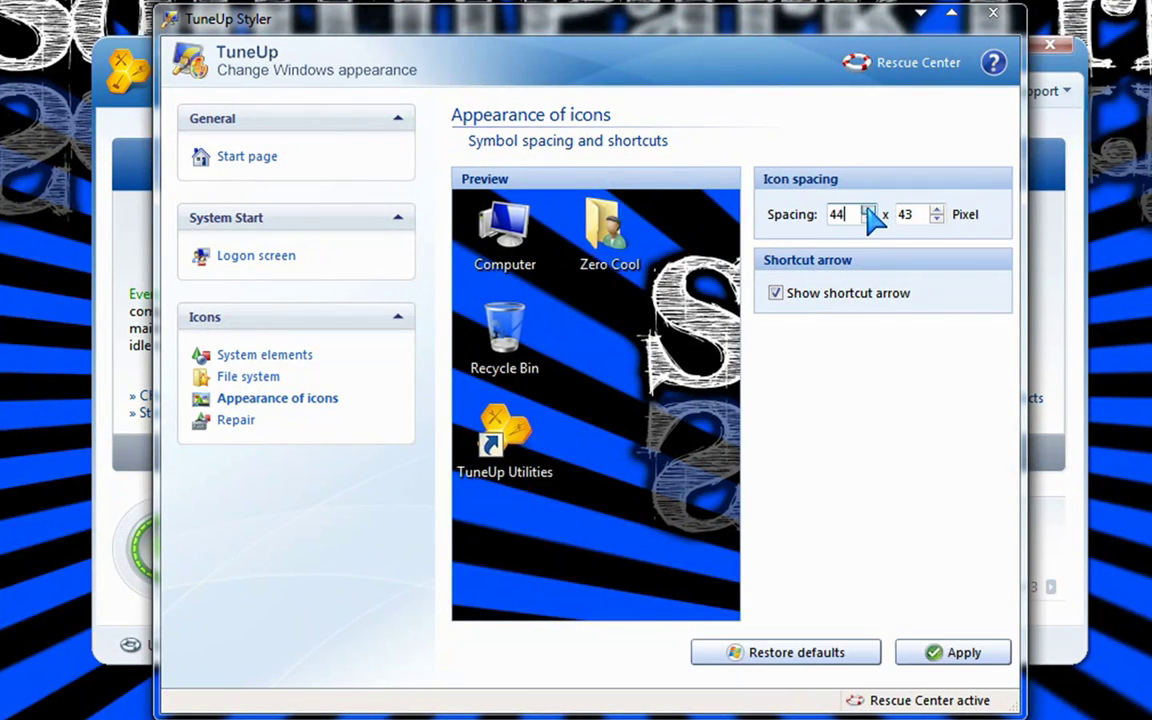
pyautogui.click(868, 211)
pyautogui.click(868, 211)
pyautogui.click(868, 211)
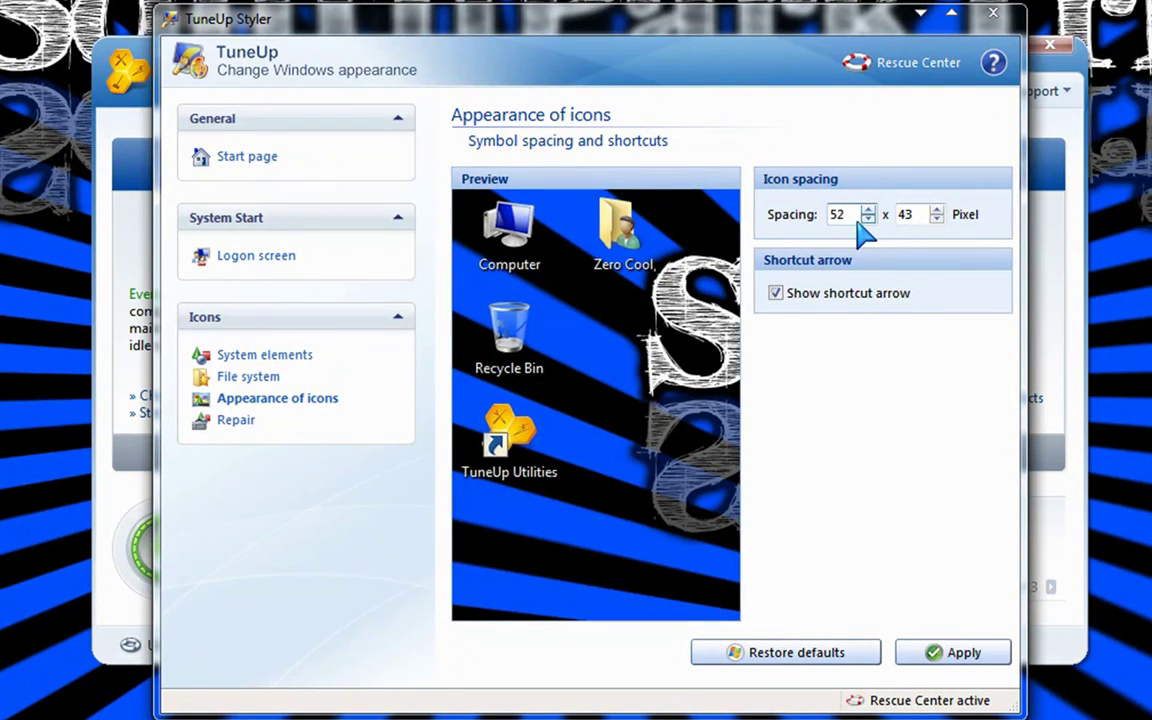
pyautogui.doubleClick(838, 214)
pyautogui.write('50')
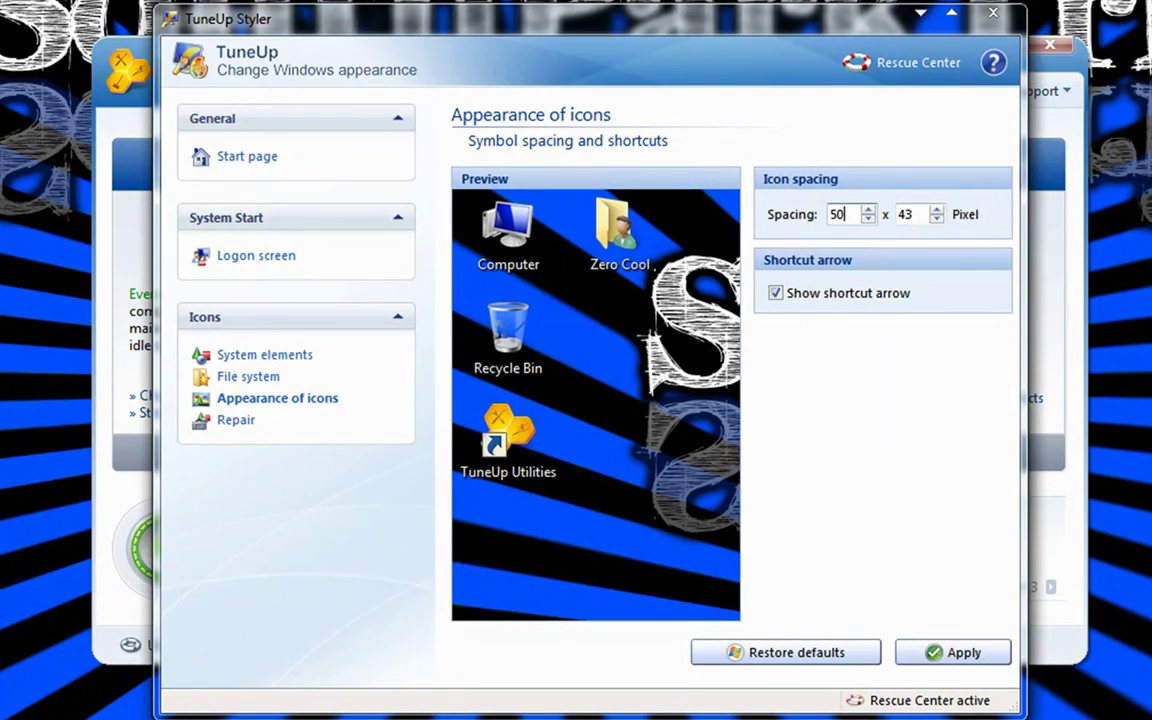
pyautogui.press('BackSpace')
pyautogui.press('BackSpace')
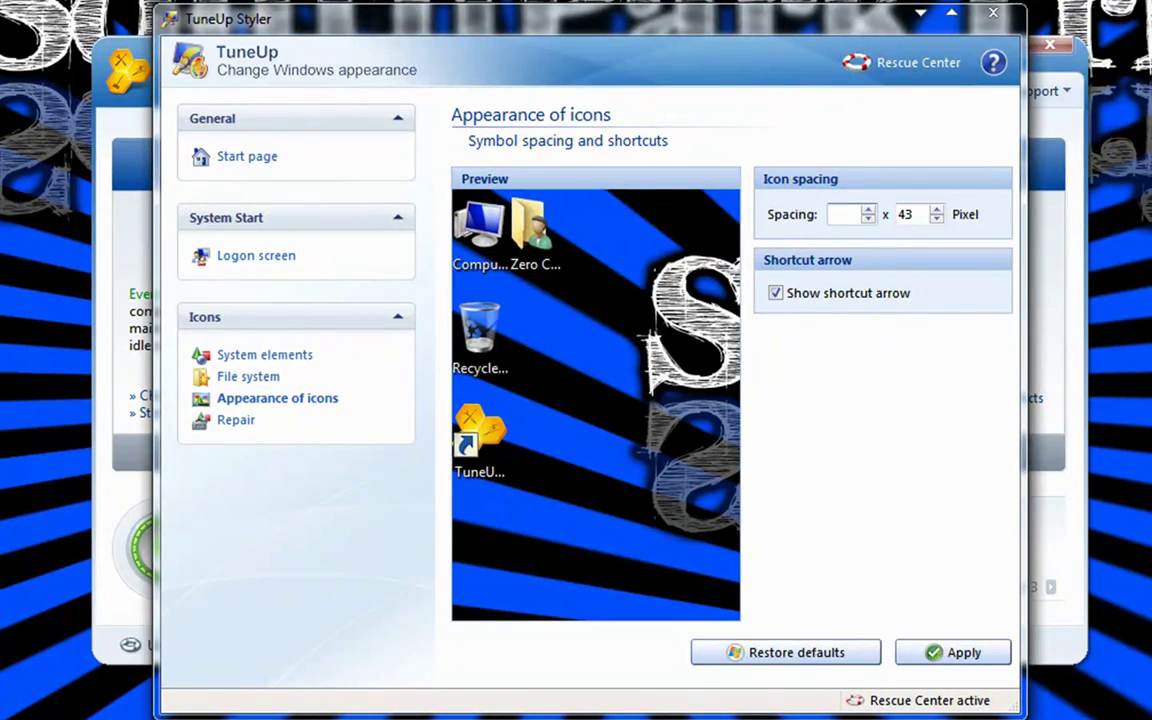
pyautogui.write('43')
# Try vertical spacing up to 60, reset it to 43, then hide the shortcut arrow and apply.
pyautogui.click(936, 210)
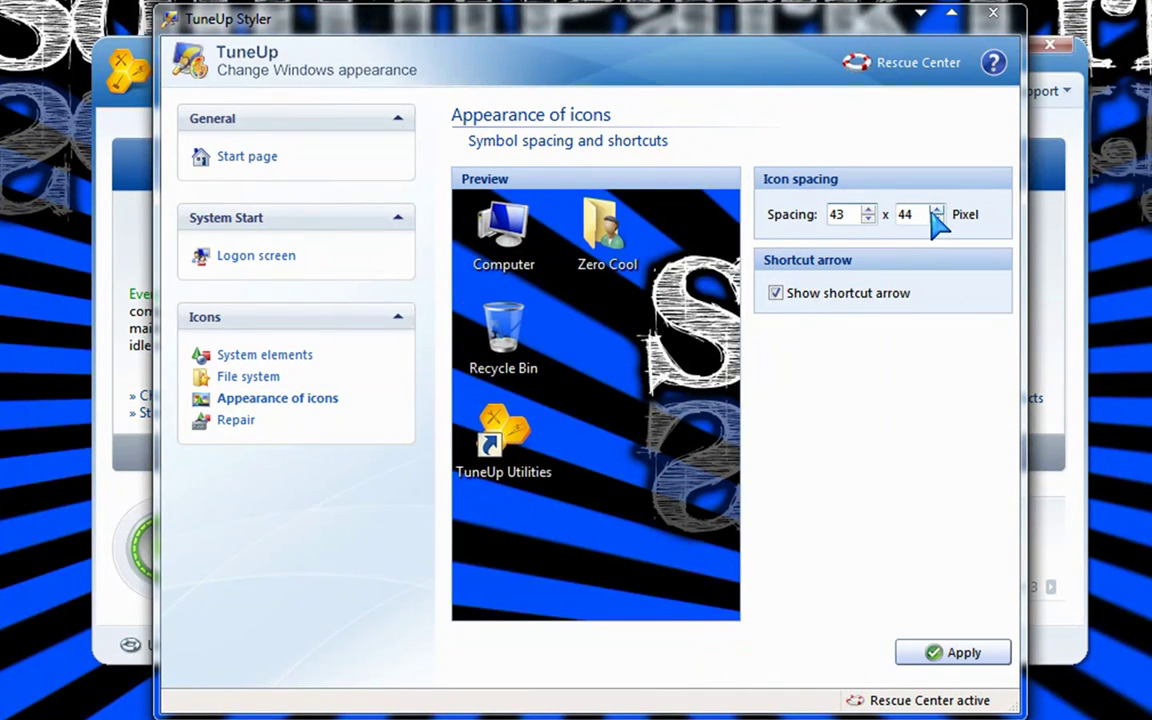
pyautogui.click(936, 210)
pyautogui.click(936, 210)
pyautogui.click(936, 210)
pyautogui.click(936, 210)
pyautogui.click(936, 210)
pyautogui.click(936, 210)
pyautogui.click(936, 210)
pyautogui.click(936, 210)
pyautogui.click(936, 210)
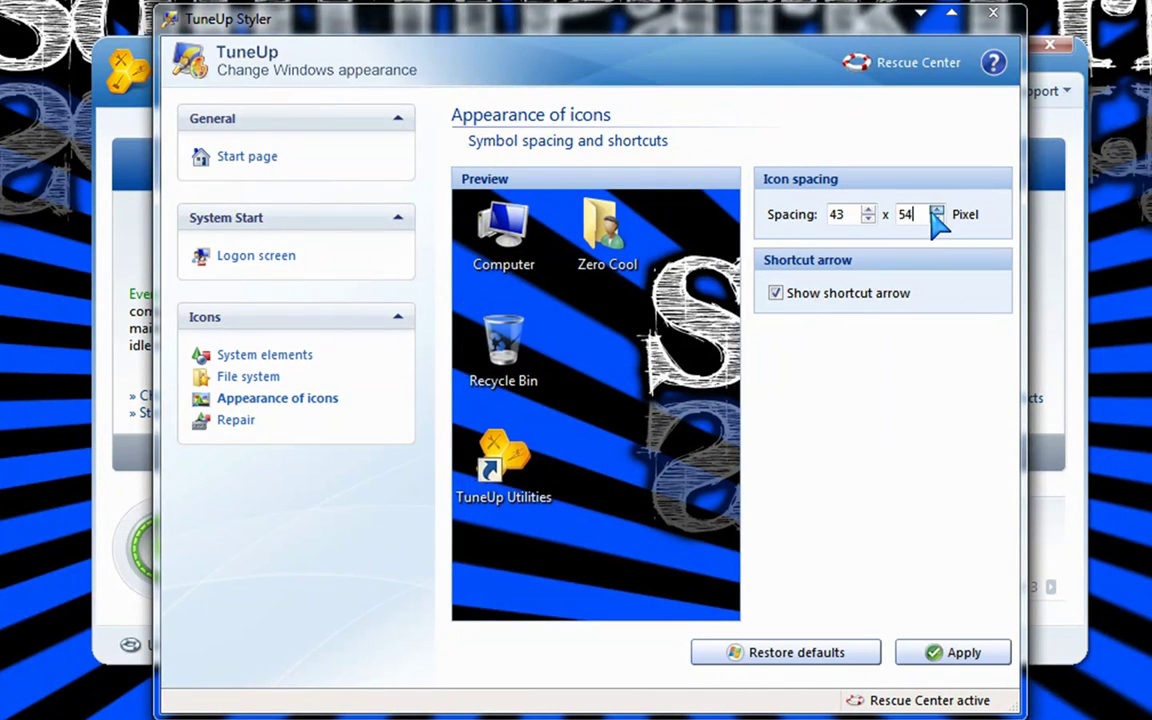
pyautogui.click(936, 210)
pyautogui.click(936, 210)
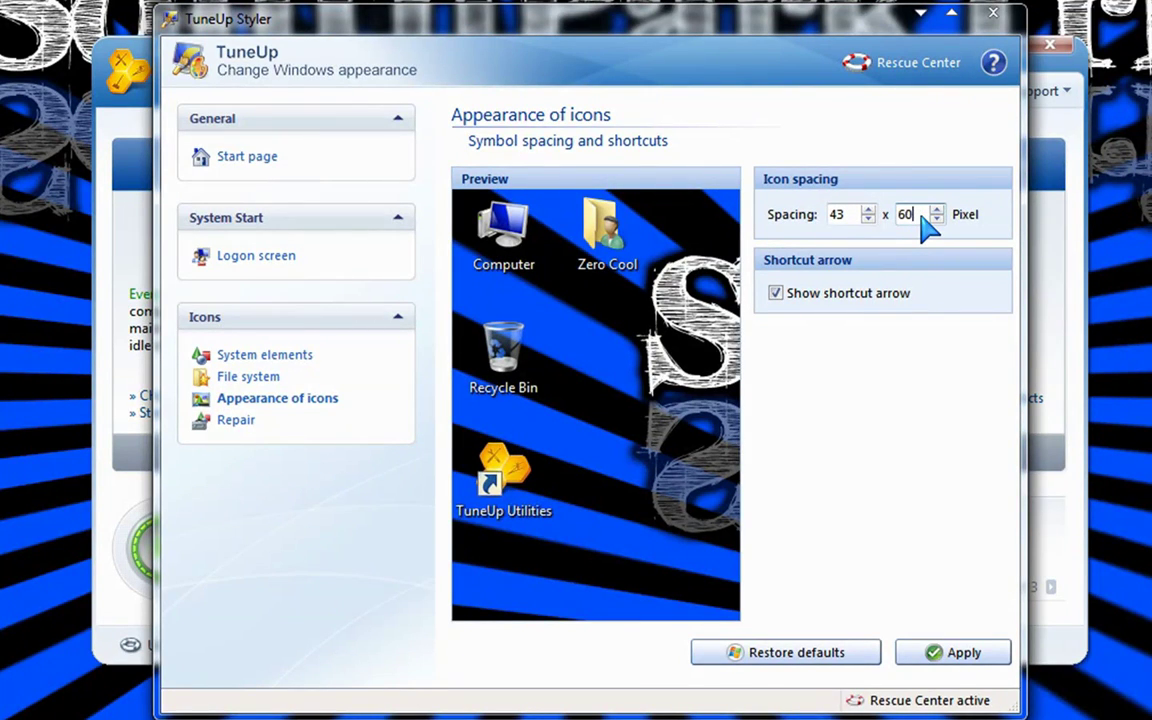
pyautogui.press('BackSpace')
pyautogui.press('BackSpace')
pyautogui.write('5')
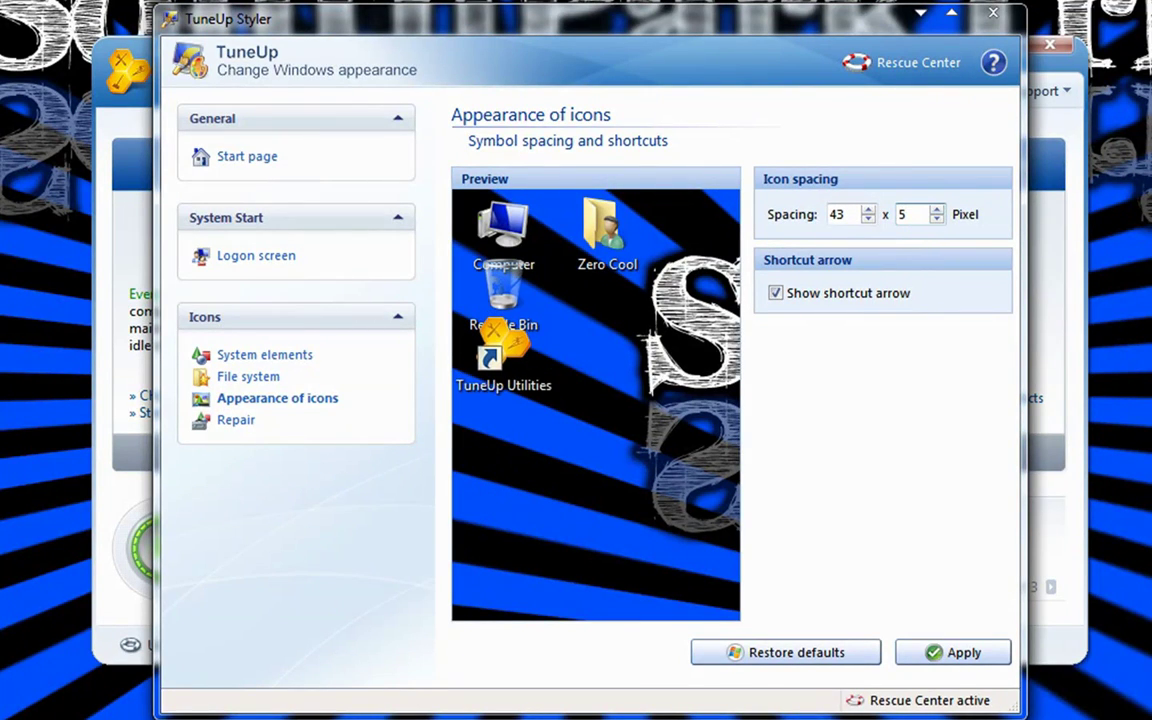
pyautogui.write('00')
pyautogui.press('BackSpace')
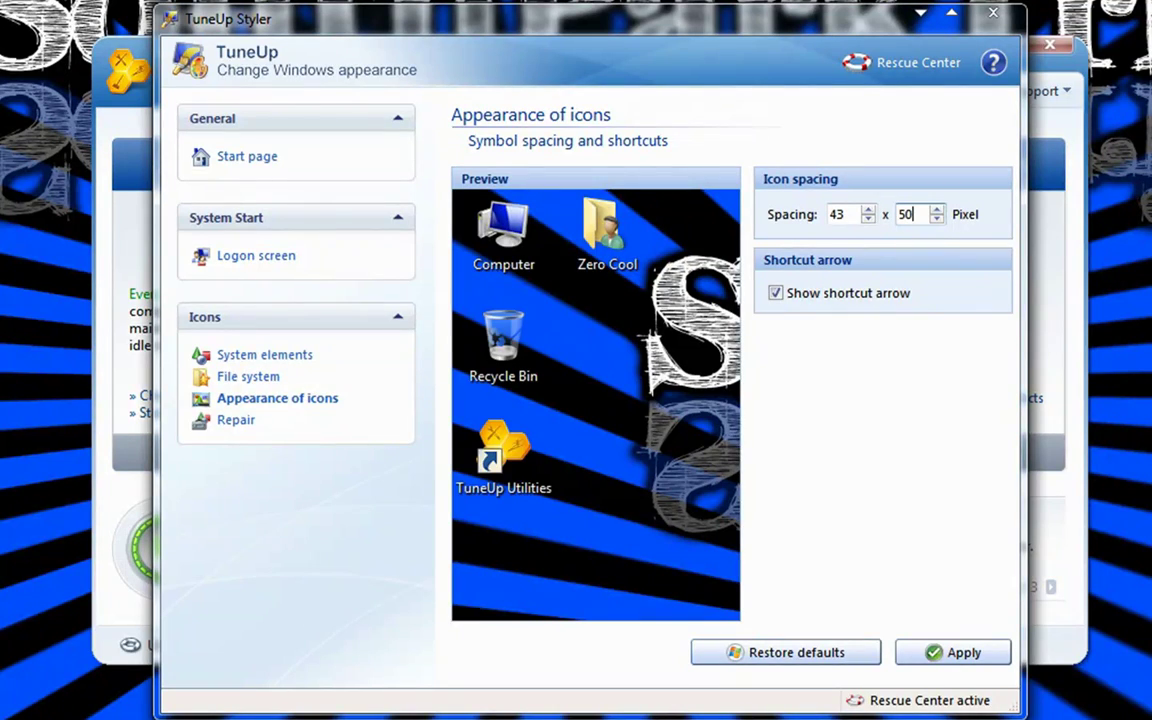
pyautogui.press('BackSpace')
pyautogui.press('BackSpace')
pyautogui.write('43')
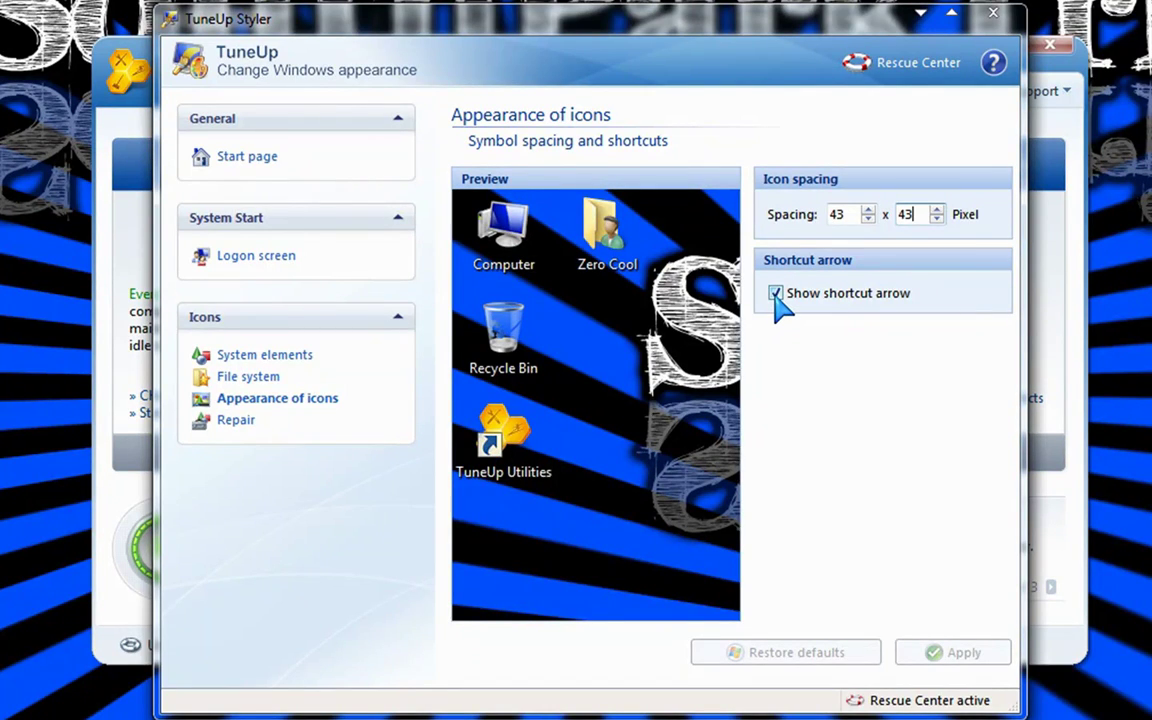
pyautogui.click(776, 294)
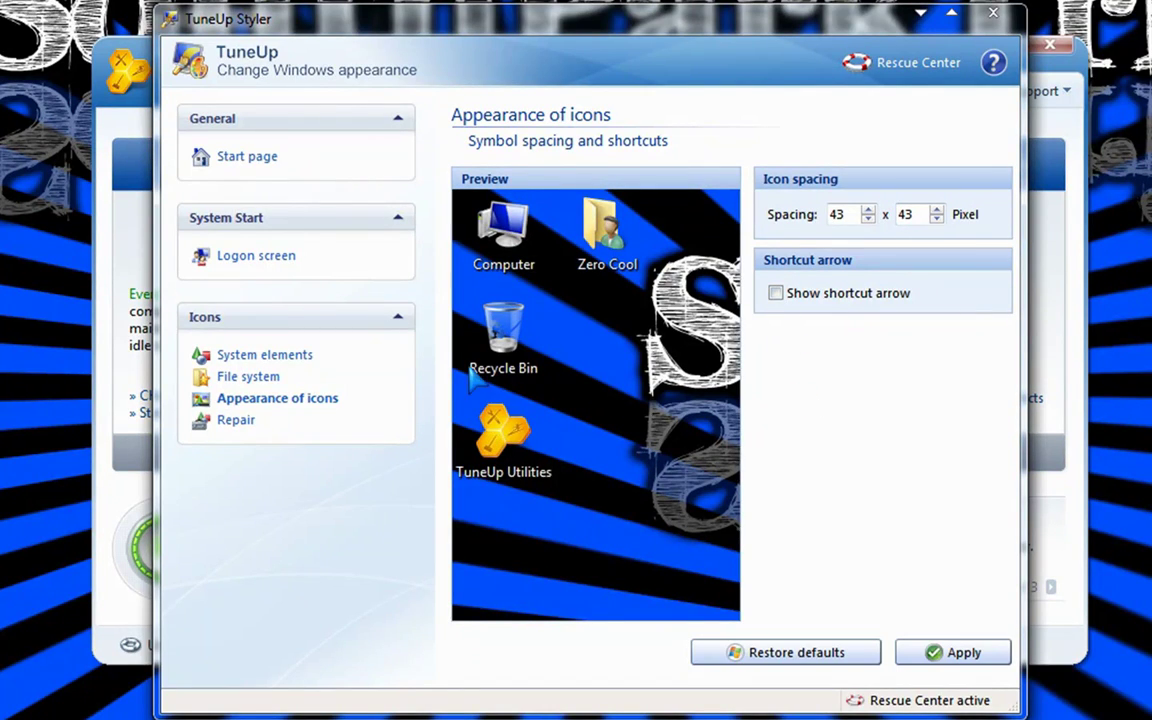
pyautogui.click(955, 652)
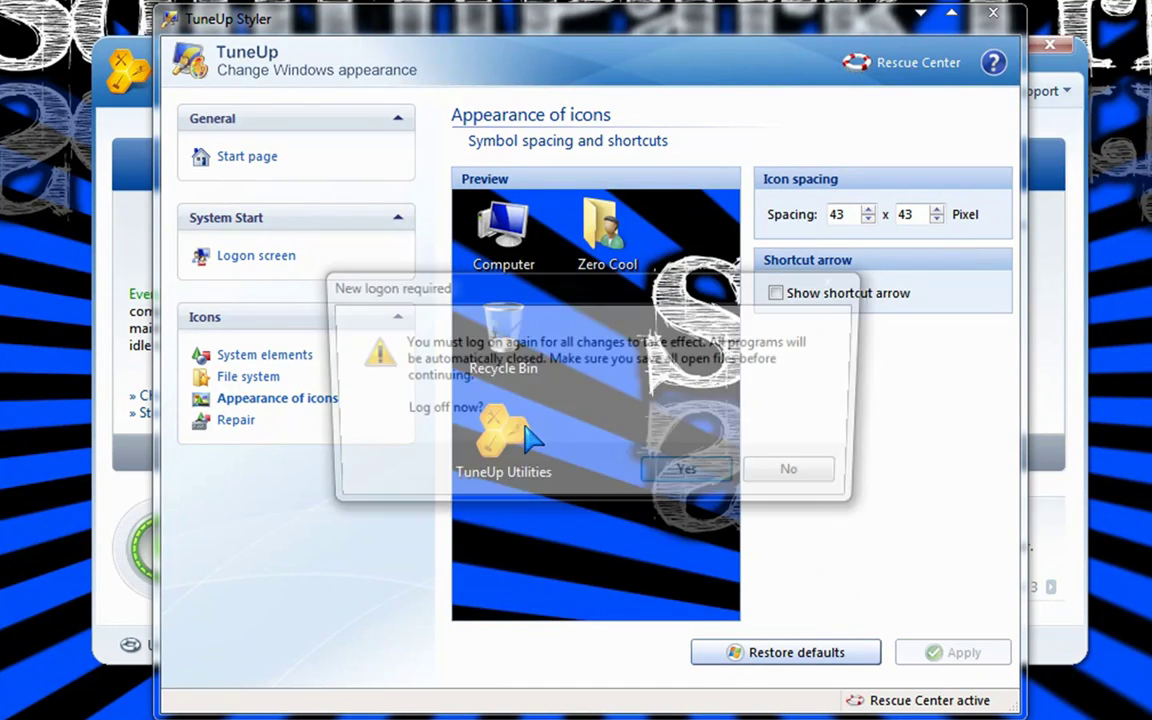
# Postpone the log-off, view Styler's icon Repair page, then close TuneUp Styler back to Start Center.
pyautogui.click(802, 476)
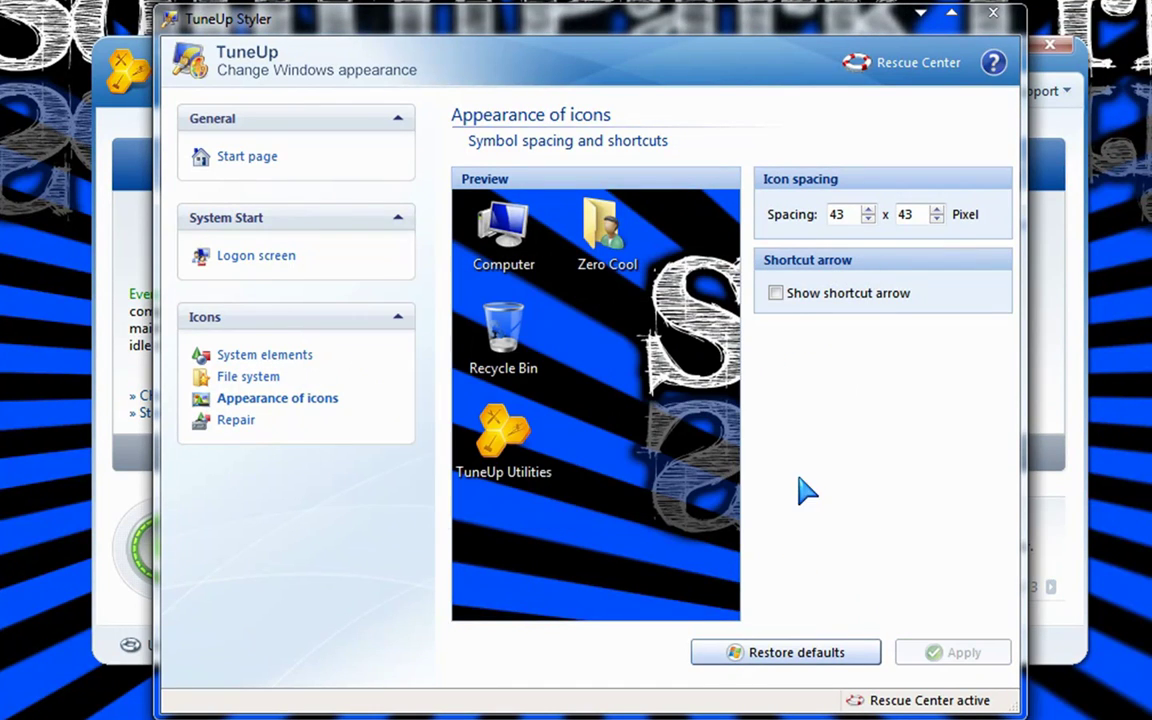
pyautogui.click(242, 421)
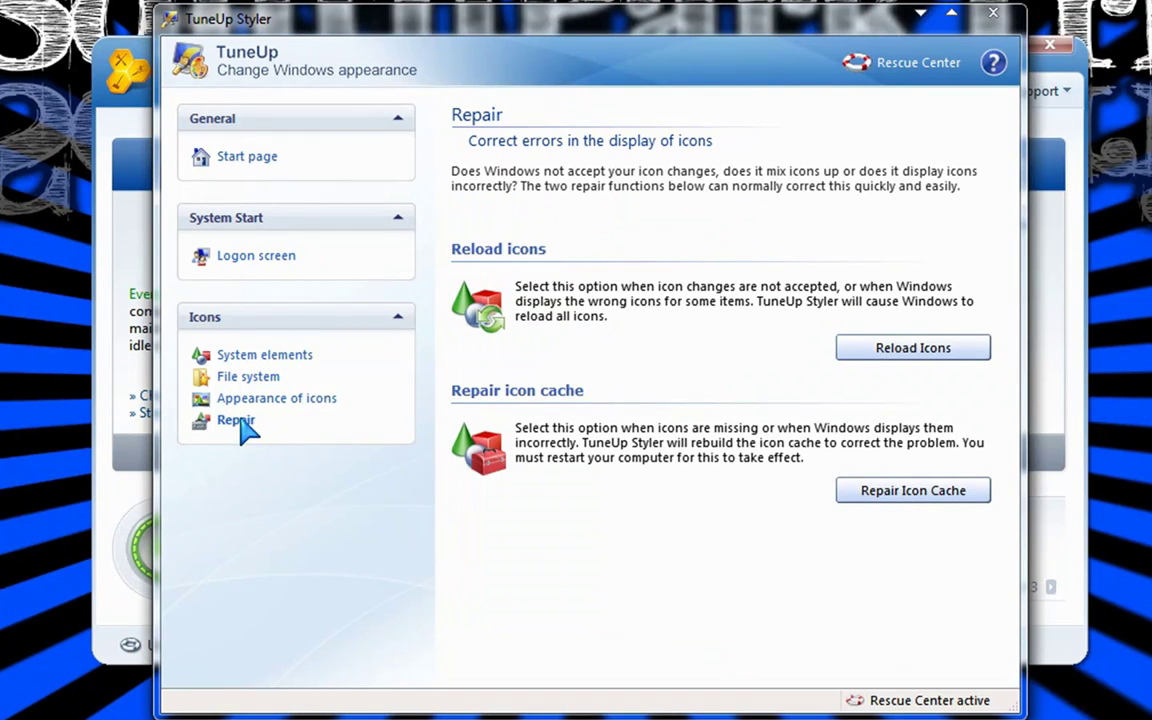
pyautogui.click(247, 157)
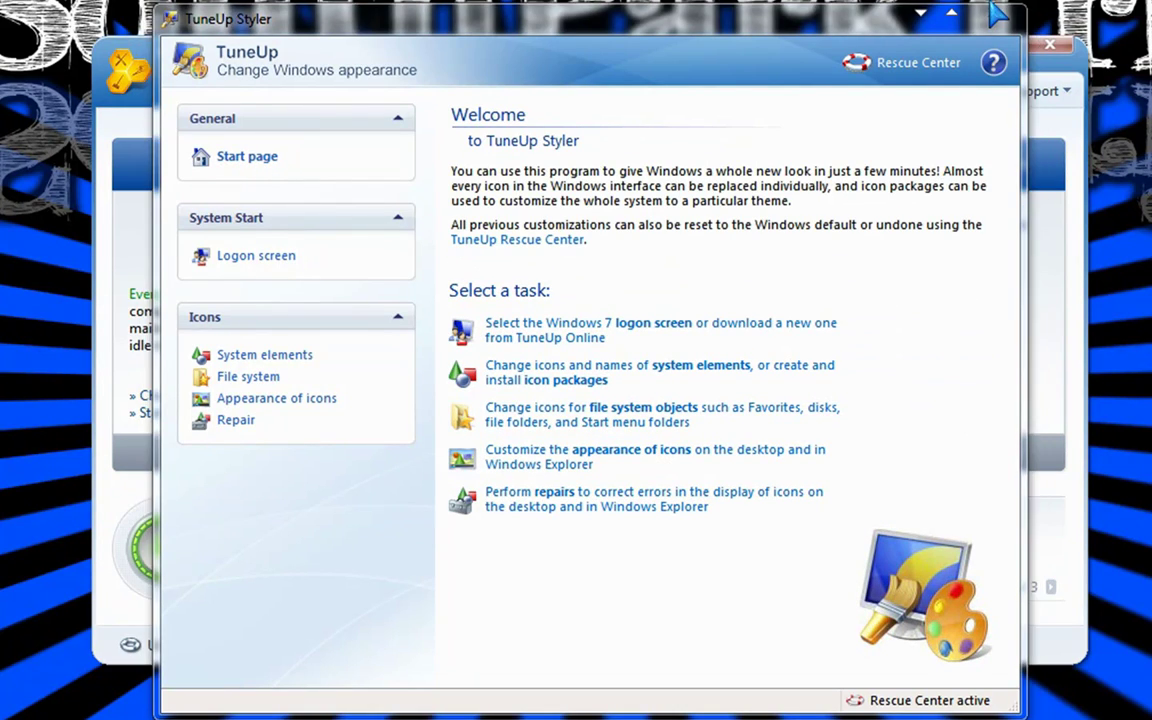
pyautogui.click(918, 12)
pyautogui.moveTo(512, 70); pyautogui.dragTo(518, 52)
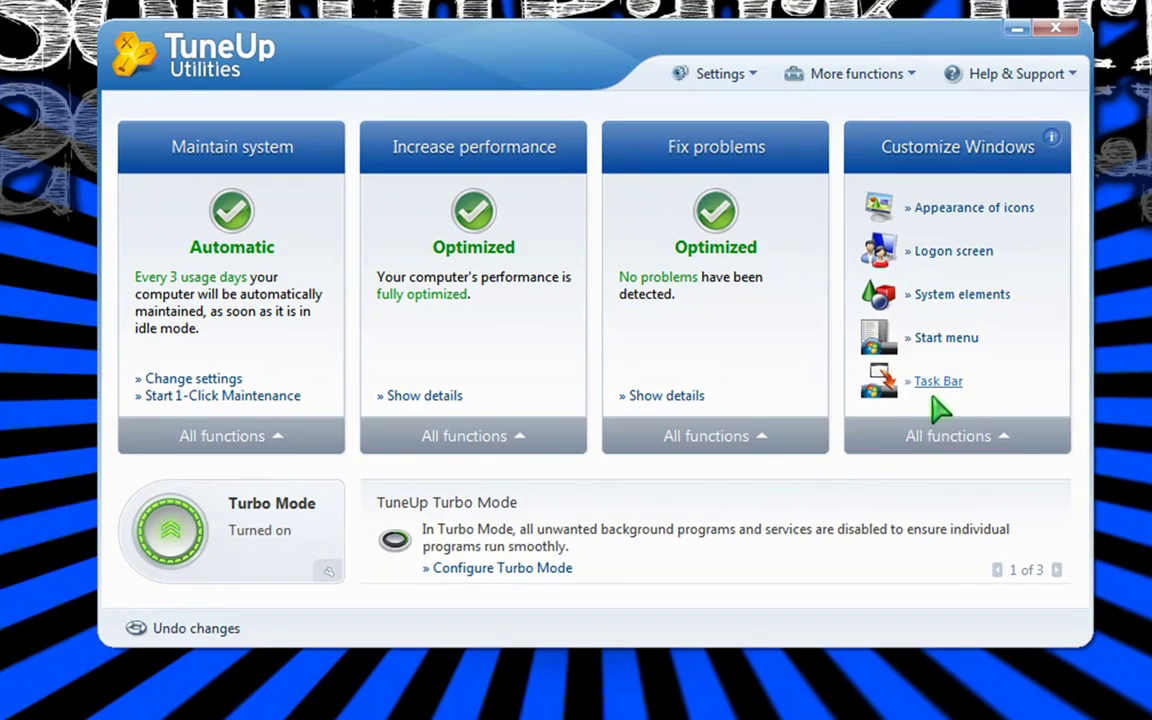
pyautogui.click(944, 440)
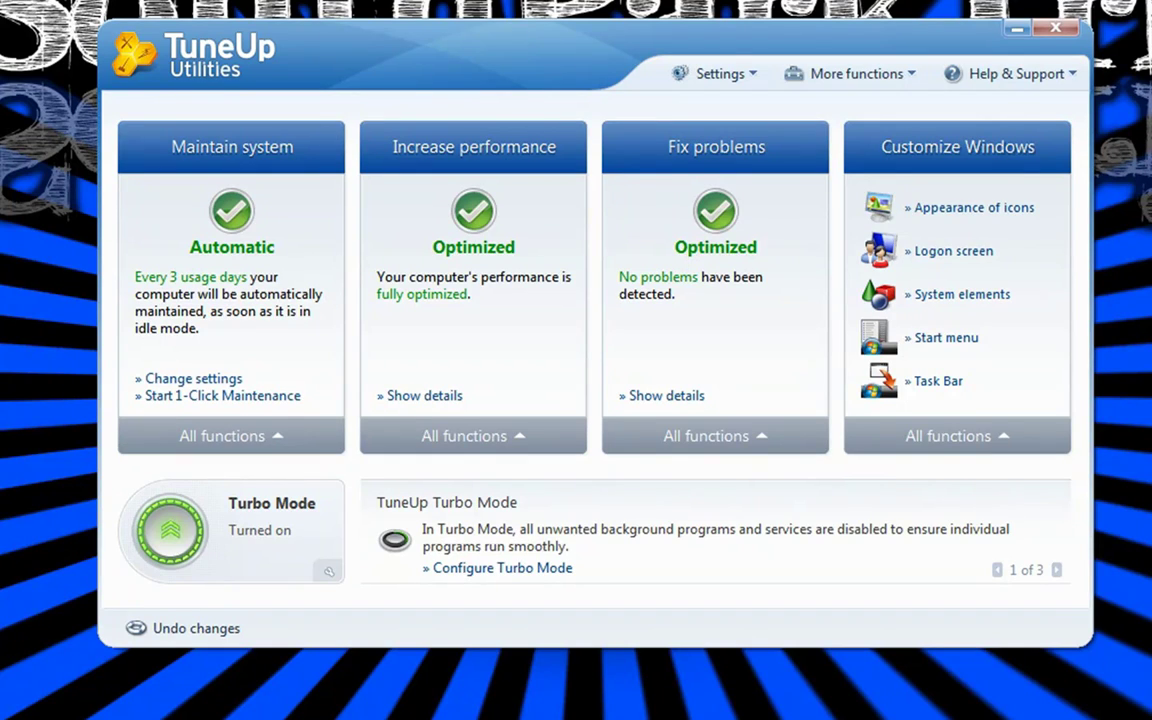
pyautogui.click(858, 700)
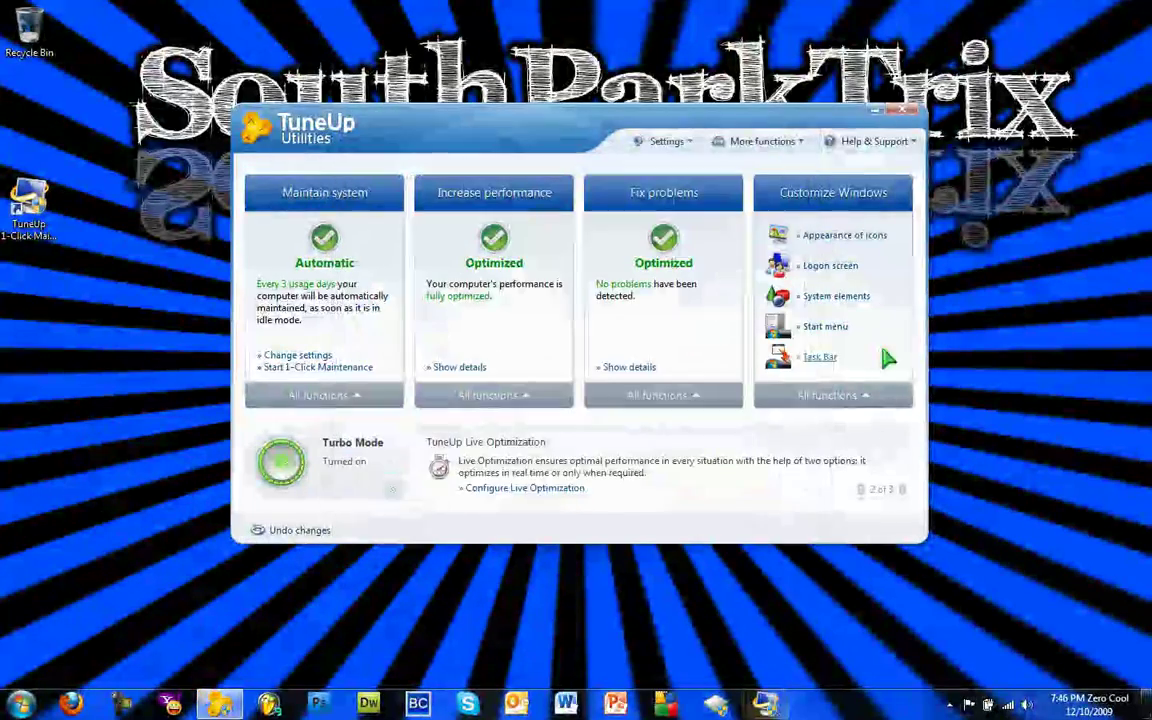
pyautogui.click(902, 109)
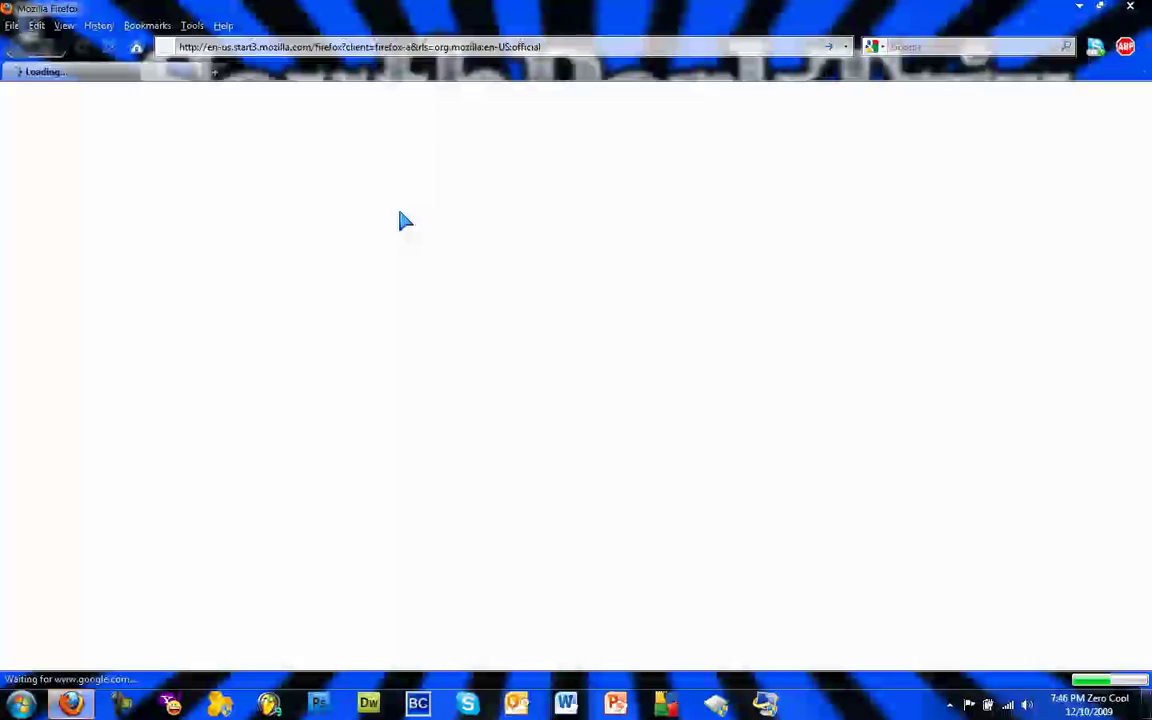
pyautogui.click(356, 50)
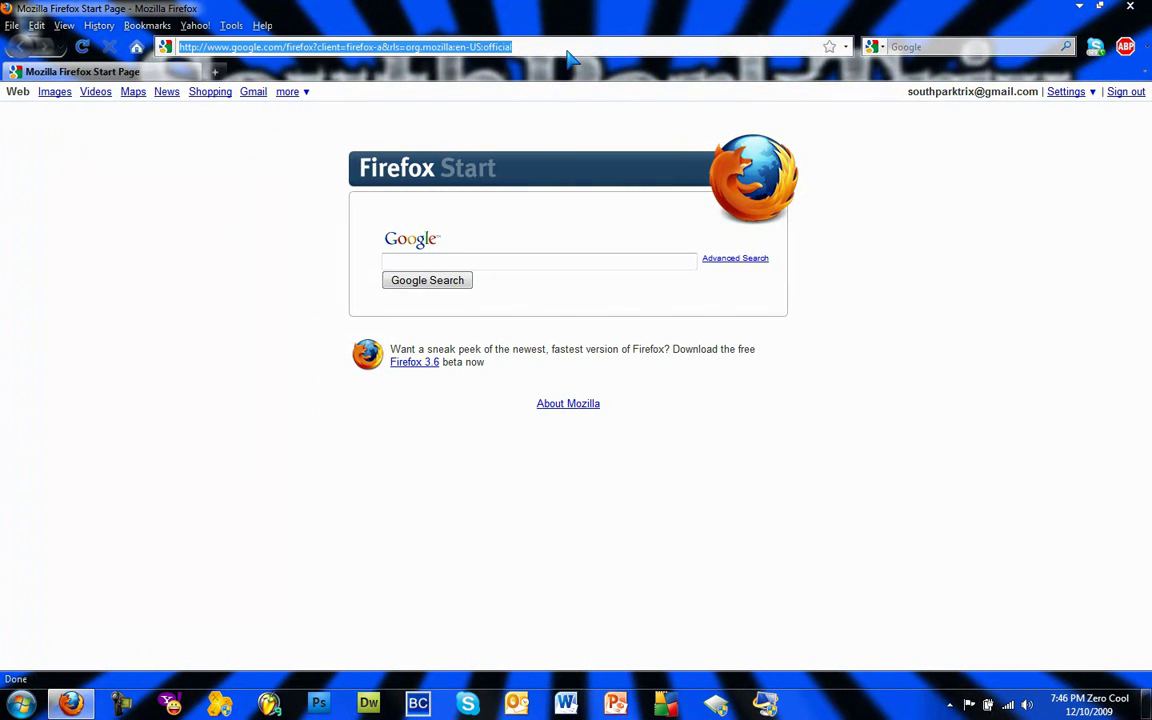
pyautogui.write('www.youtube.com')
pyautogui.press('Return')
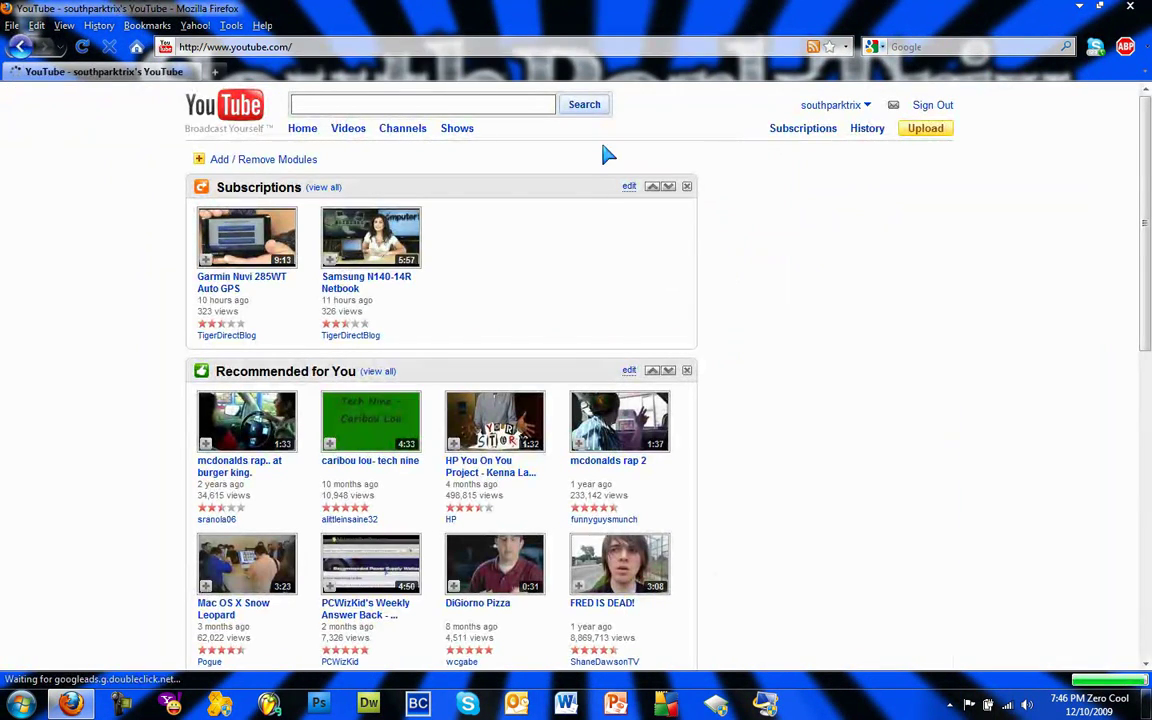
# Visit the recommended tech channel from your account page, then minimize Firefox to show the desktop.
pyautogui.click(815, 113)
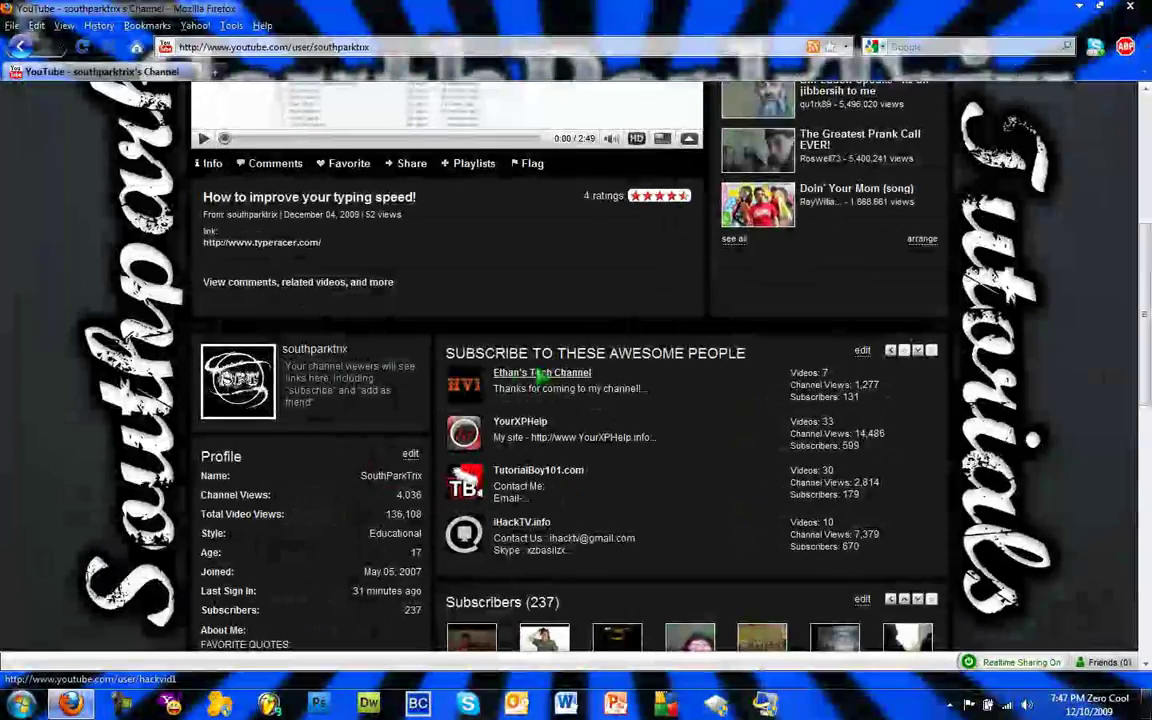
pyautogui.click(482, 334)
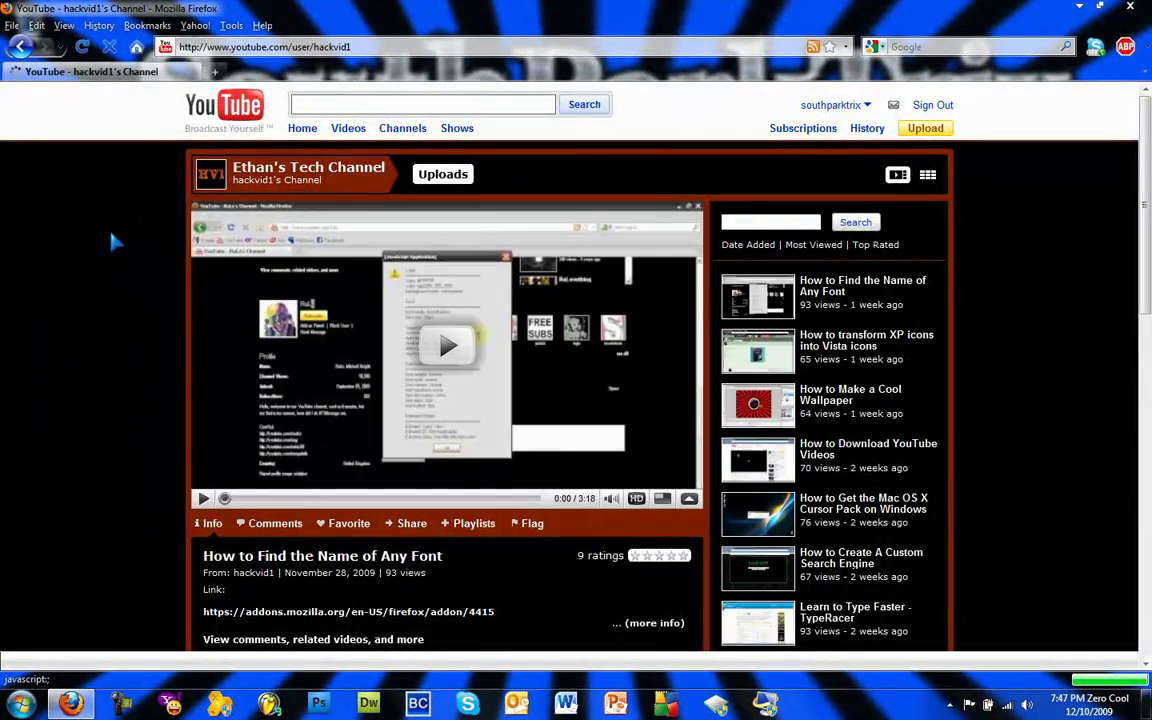
pyautogui.scroll(-5, 113, 240)
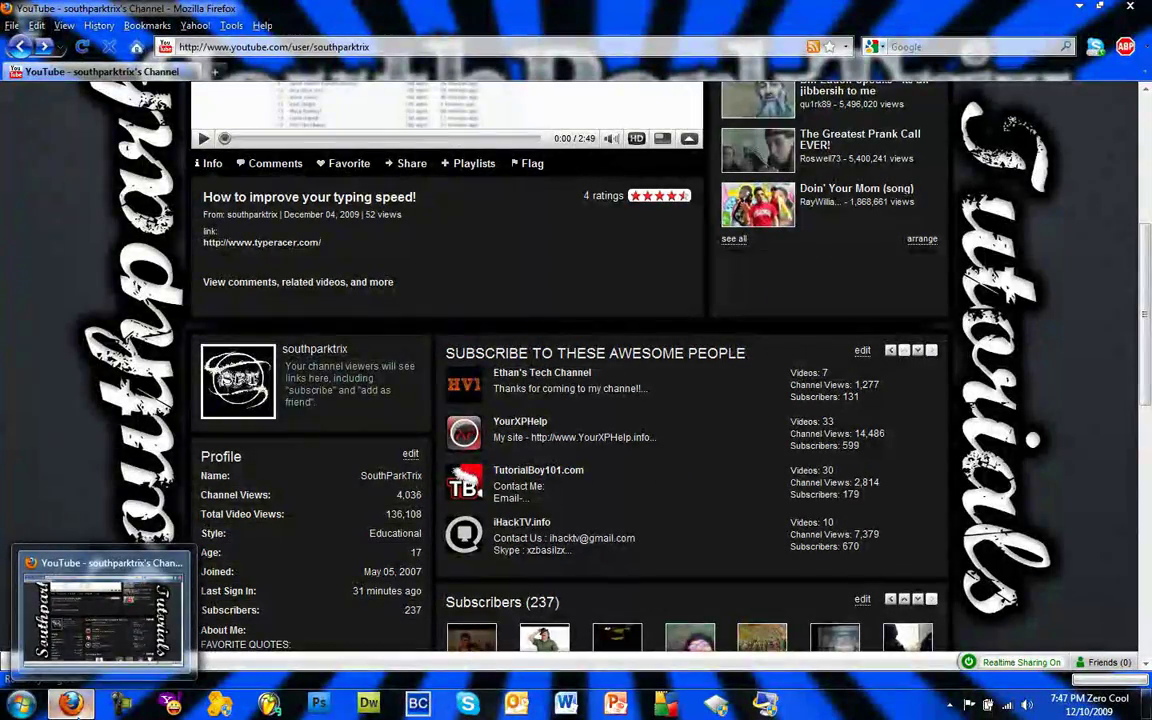
pyautogui.click(70, 704)
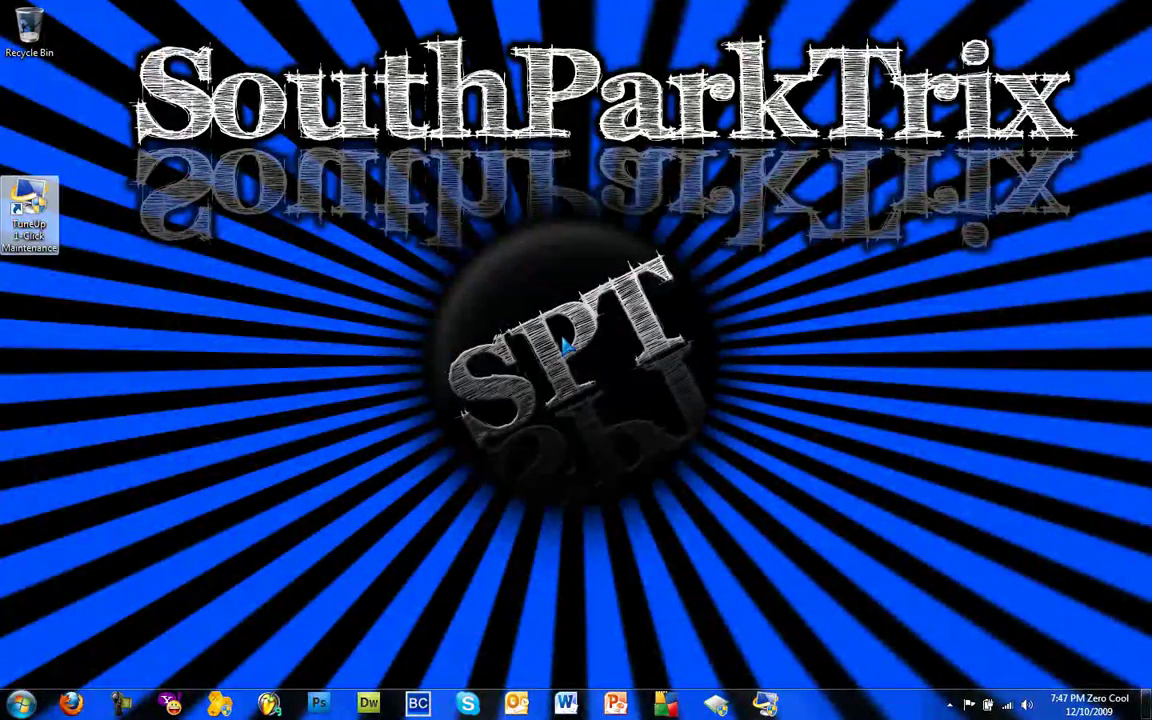
pyautogui.click(565, 340)
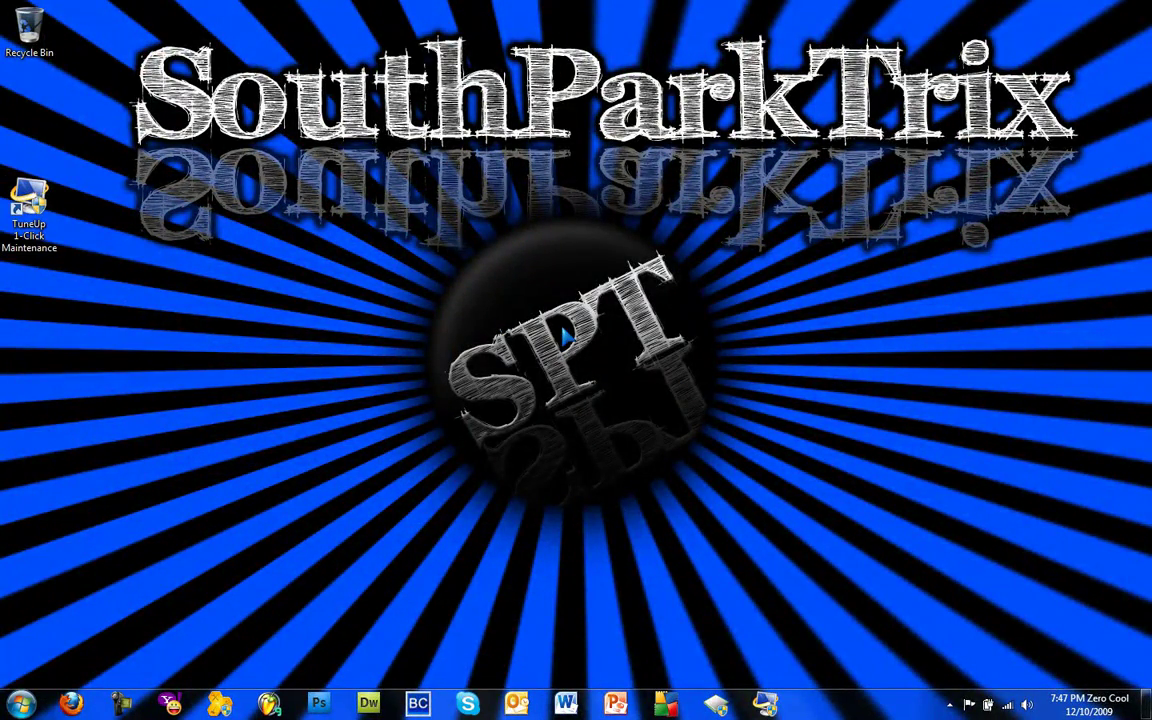